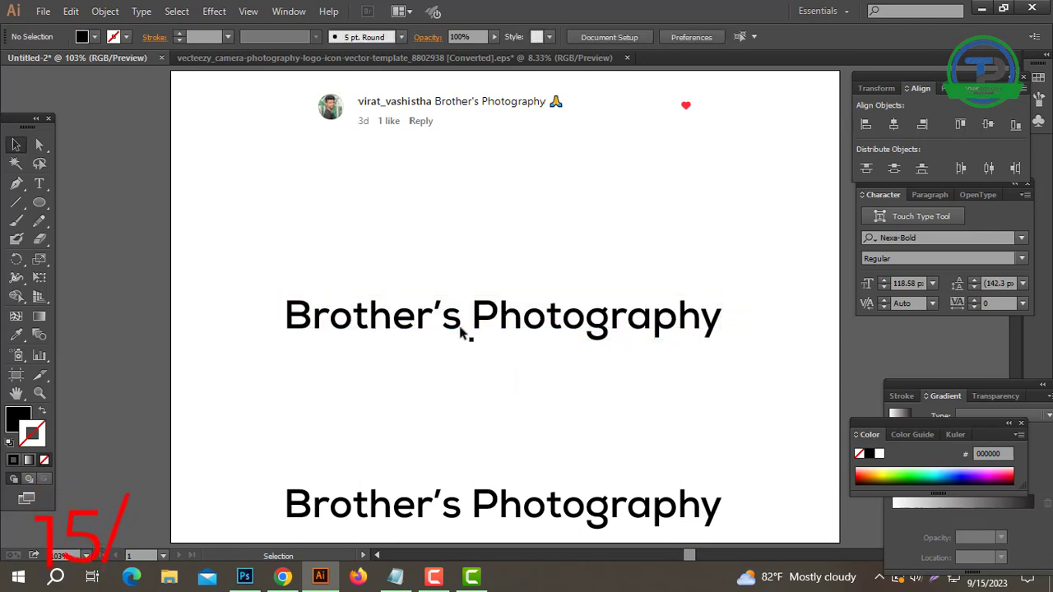
# Split "Photography" off as separate text below "Brother's" and enlarge "Brother's" to about 155.75 px across the artboard.
pyautogui.doubleClick(462, 316)
pyautogui.moveTo(462, 315); pyautogui.dragTo(756, 300)
pyautogui.hotkey('ctrl', 'c')
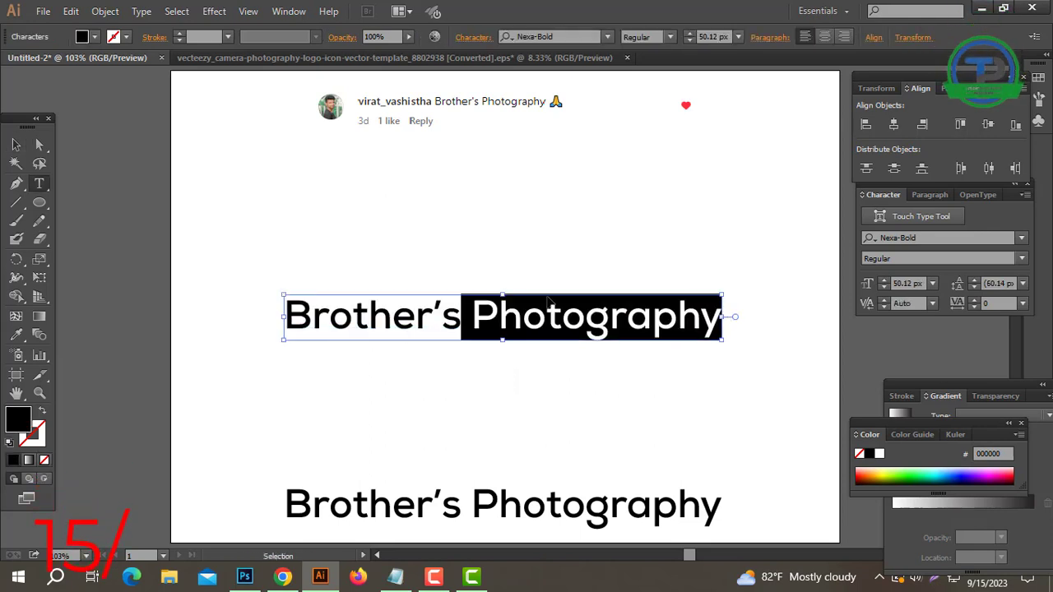
pyautogui.press('Delete')
pyautogui.click(16, 145)
pyautogui.hotkey('ctrl', 'v')
pyautogui.moveTo(524, 306); pyautogui.dragTo(560, 404)
pyautogui.moveTo(455, 319); pyautogui.dragTo(740, 307)
pyautogui.moveTo(559, 314); pyautogui.dragTo(603, 305)
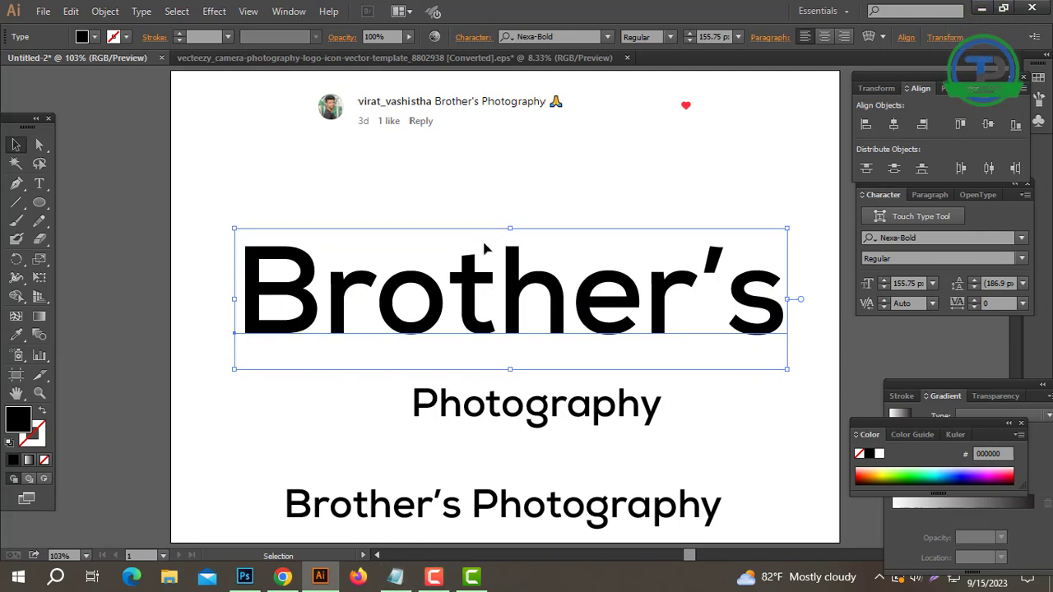
# Copy the font name from Notepad, apply Exotc350 Bd BT Bold to "Brother's", and shift the word slightly toward the centre.
pyautogui.click(395, 586)
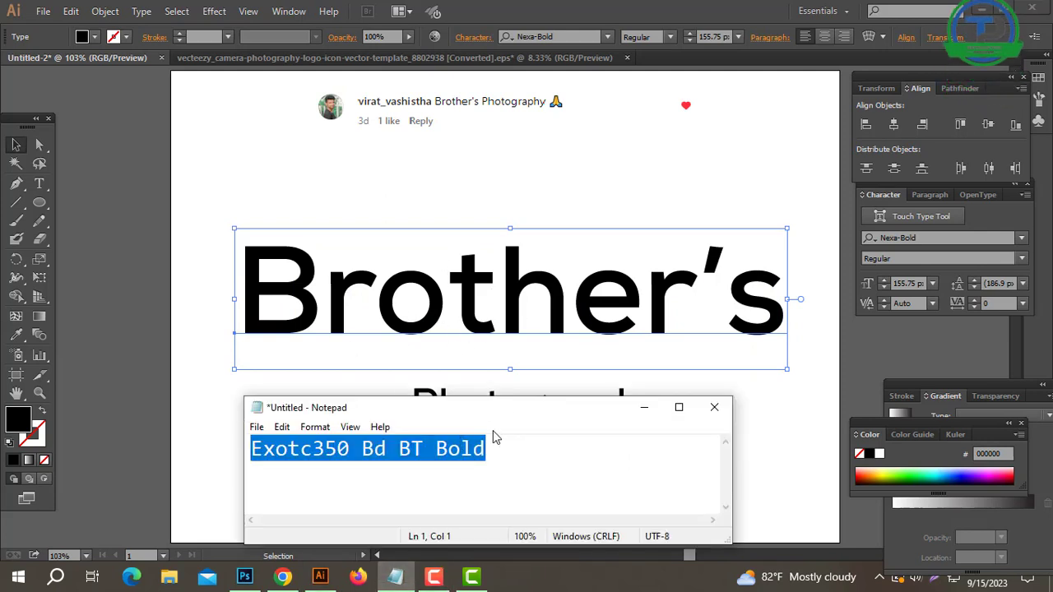
pyautogui.hotkey('ctrl', 'c')
pyautogui.hotkey('alt', 'Tab')
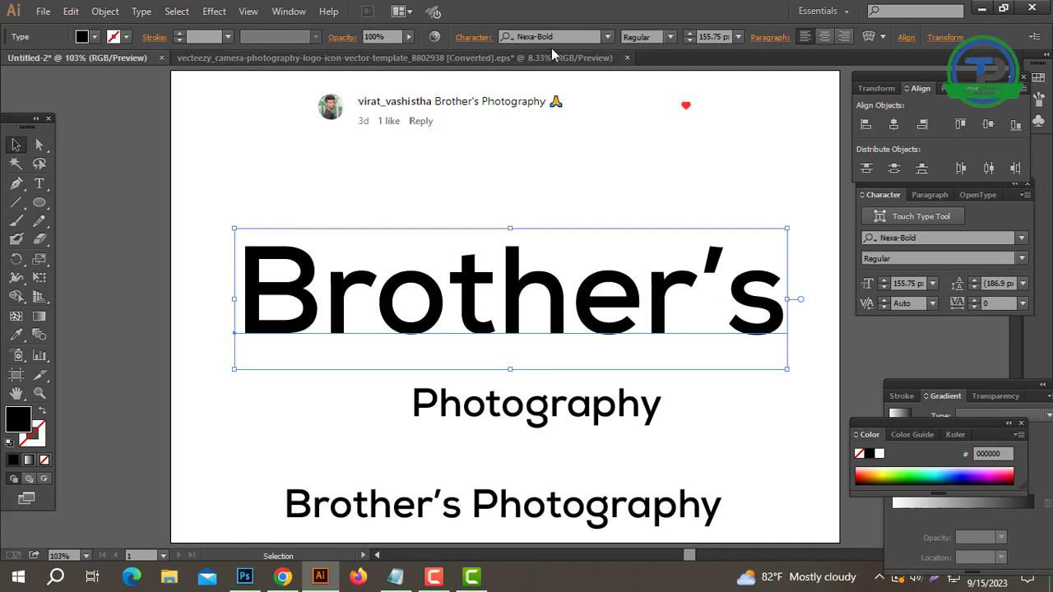
pyautogui.hotkey('ctrl', 'v')
pyautogui.press('Return')
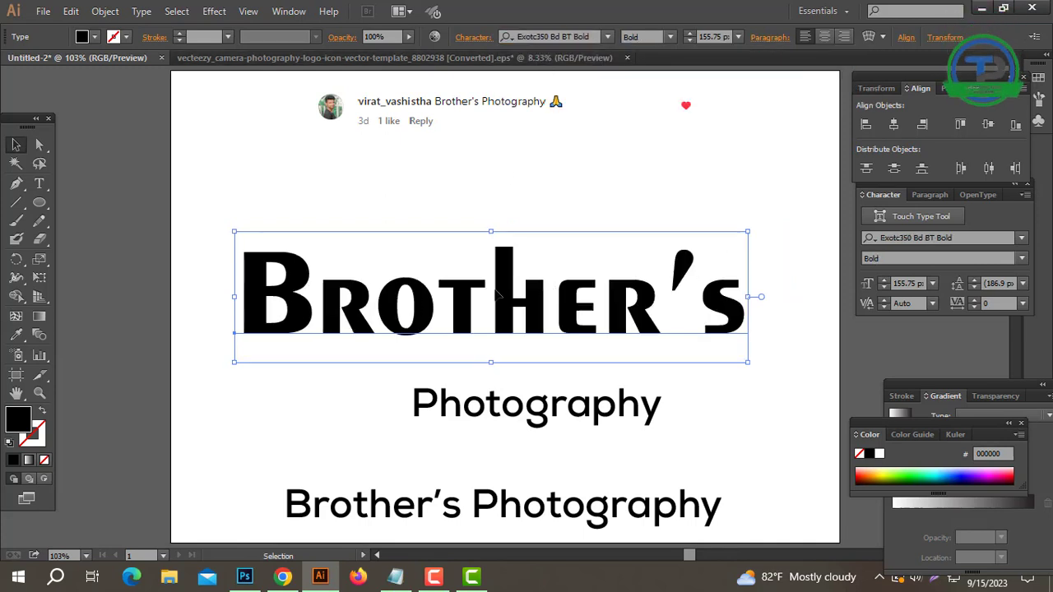
pyautogui.moveTo(526, 293); pyautogui.dragTo(537, 298)
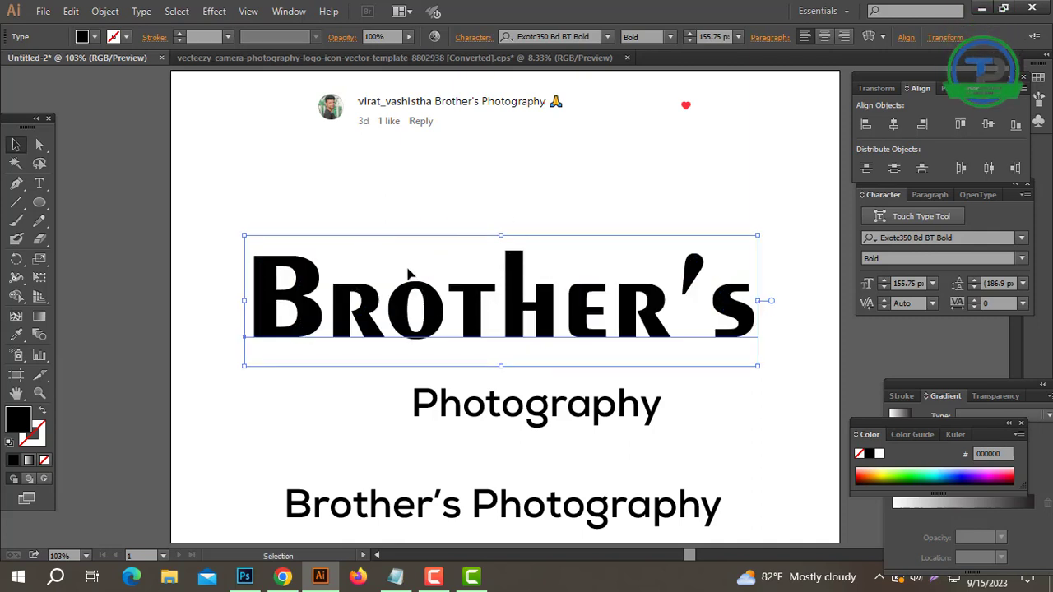
# Convert the "Brother's" text to outlines and ungroup it into separate letters.
pyautogui.rightClick(467, 283)
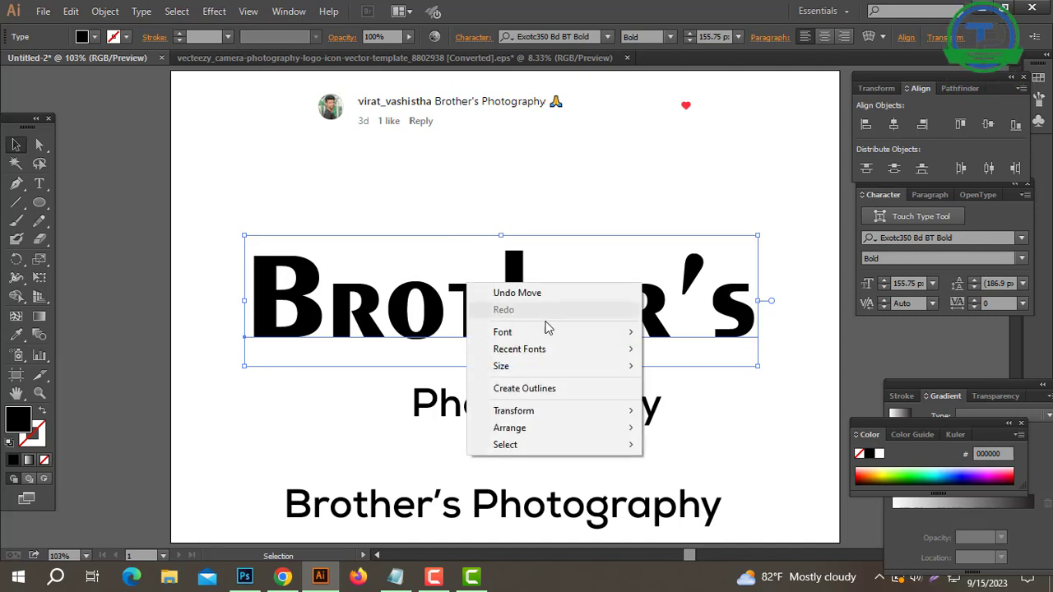
pyautogui.click(525, 390)
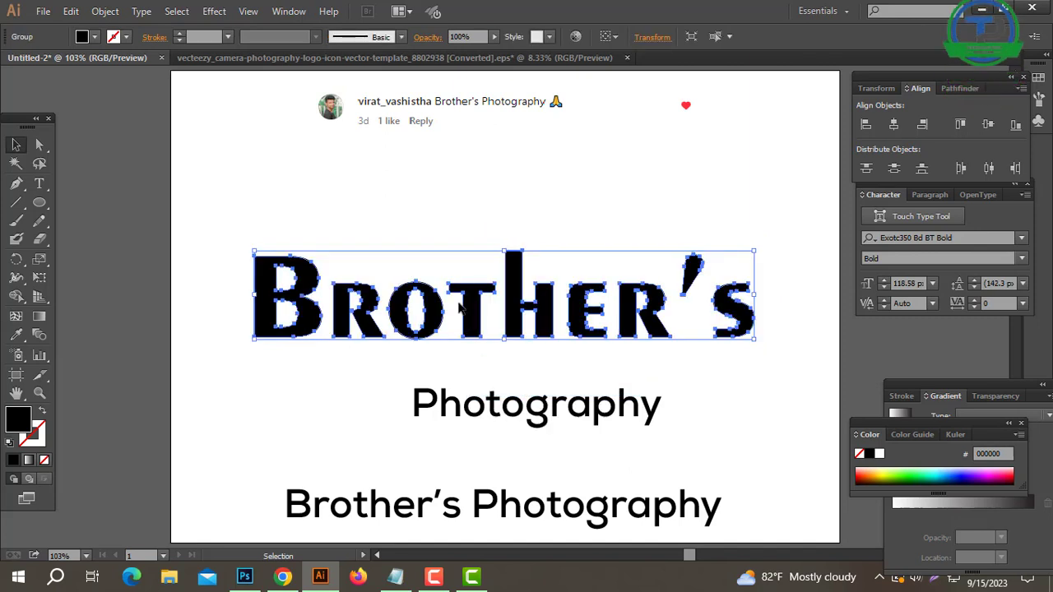
pyautogui.rightClick(595, 237)
pyautogui.click(656, 333)
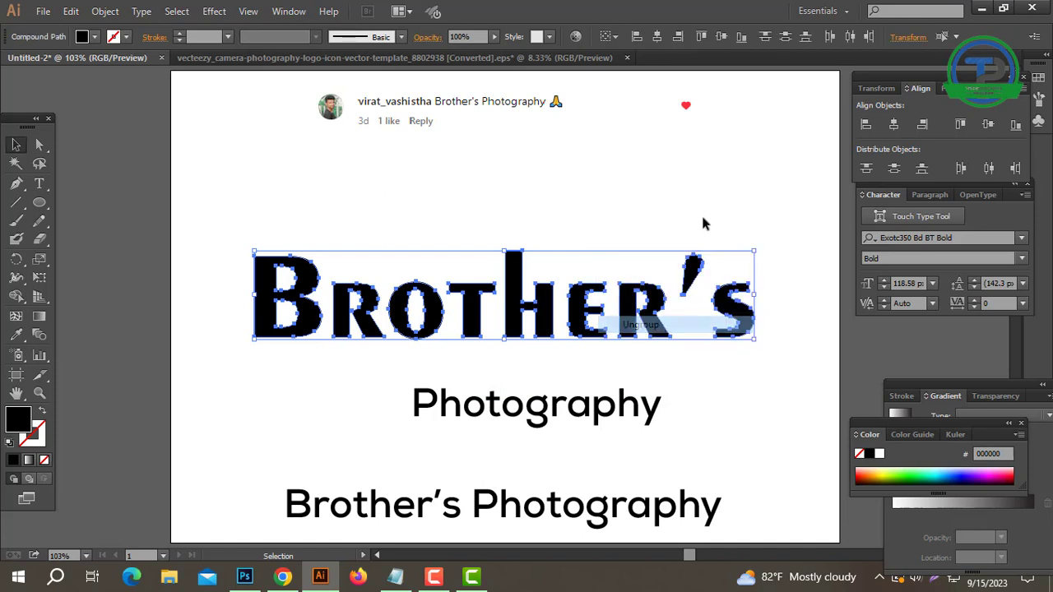
pyautogui.click(703, 223)
# Lower the apostrophe and move it and the final S closer to the letter R.
pyautogui.click(695, 265)
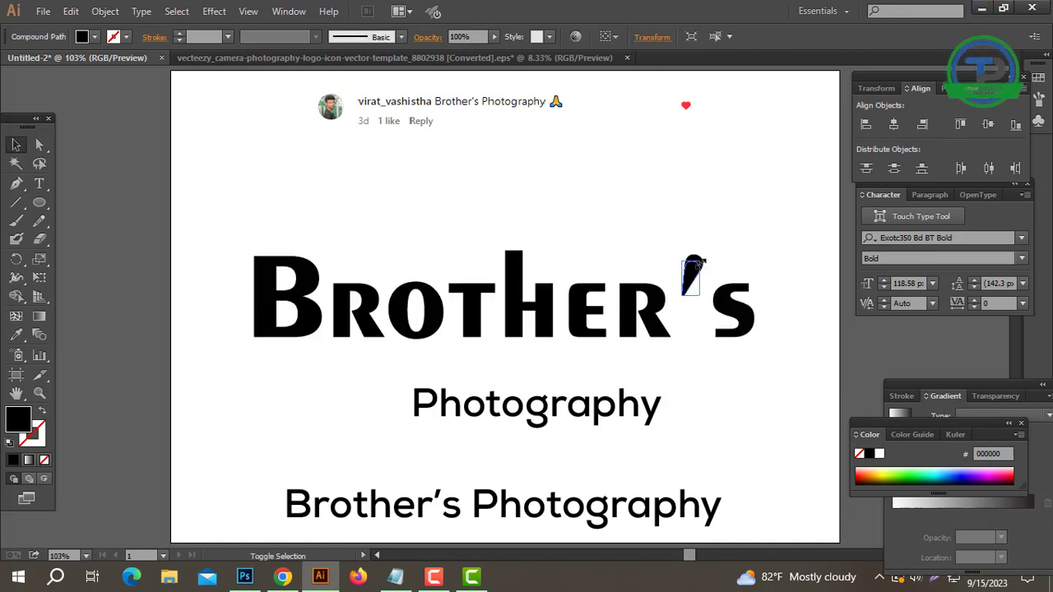
pyautogui.moveTo(735, 319); pyautogui.dragTo(711, 318)
pyautogui.moveTo(761, 243); pyautogui.dragTo(679, 326)
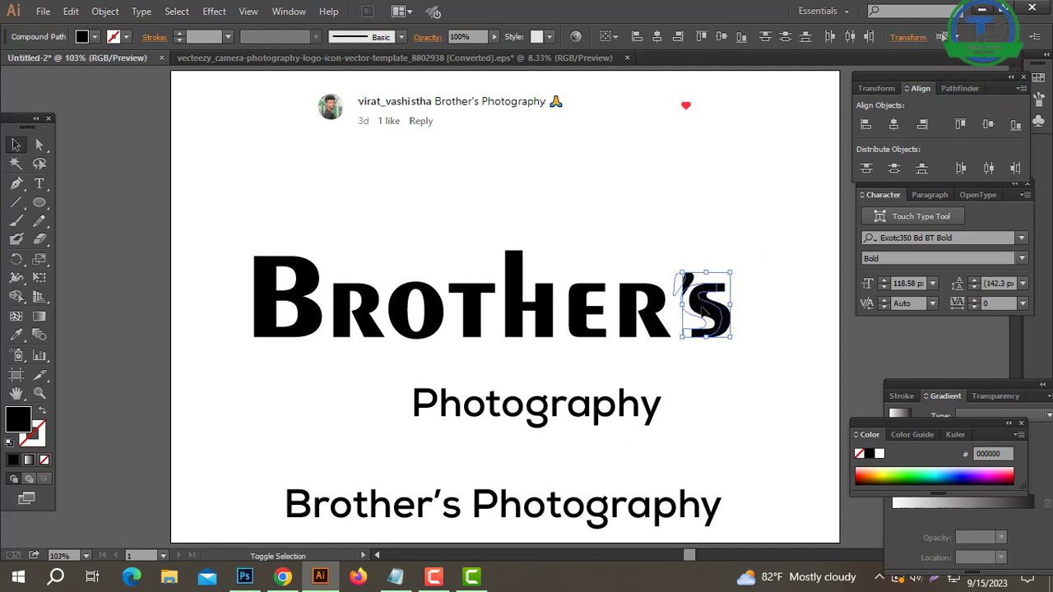
pyautogui.hotkey('shift', 'Left')
pyautogui.click(684, 266)
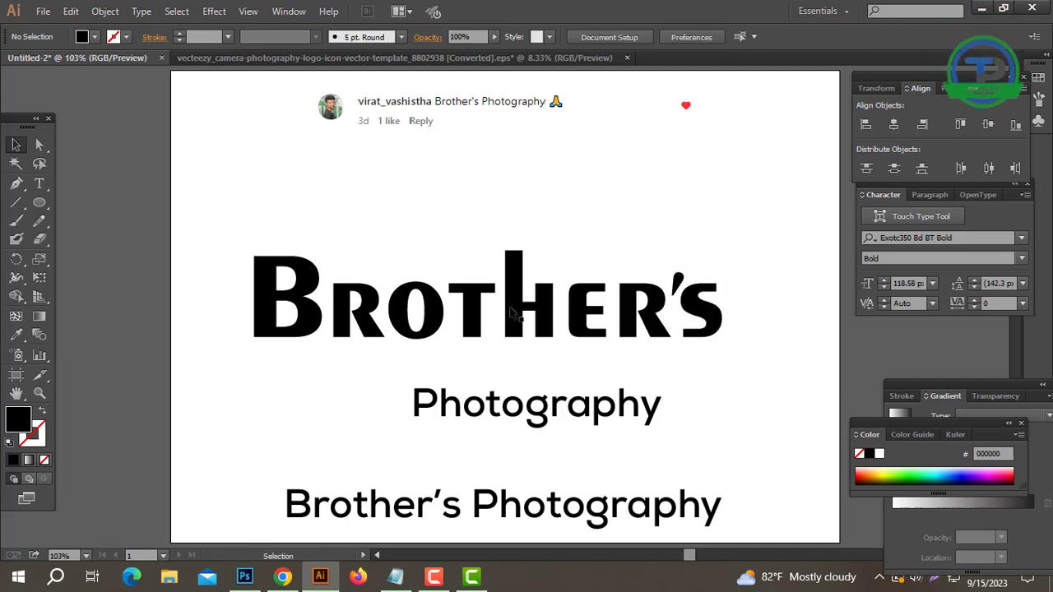
# Match the camera graphic's colour to the black letter B and place it over the word so its lens replaces the letter O.
pyautogui.hotkey('ctrl', 'alt', '2')
pyautogui.moveTo(573, 155); pyautogui.dragTo(755, 209)
pyautogui.click(287, 270)
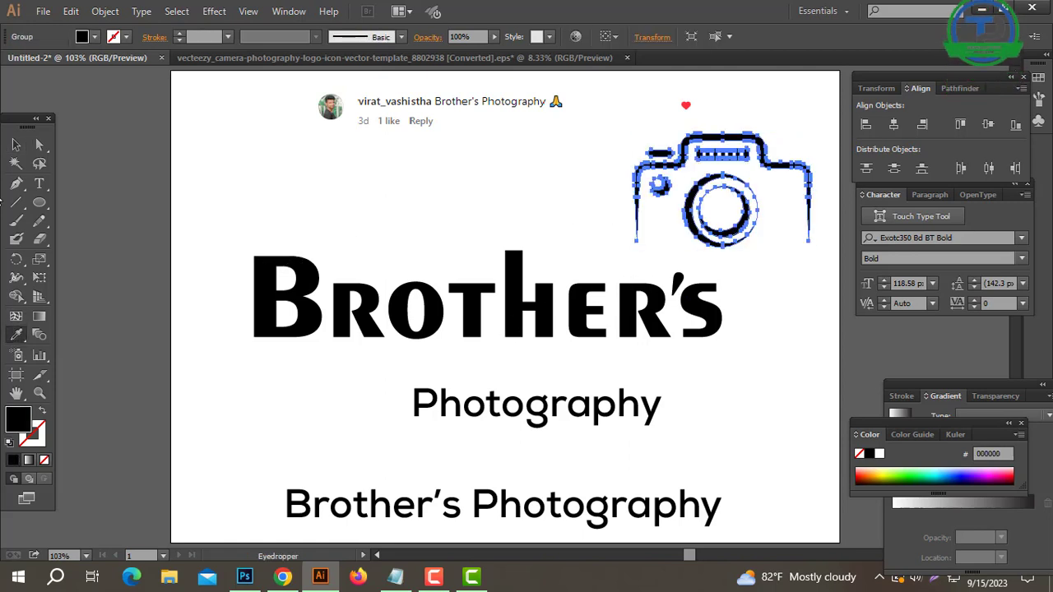
pyautogui.moveTo(696, 195); pyautogui.dragTo(405, 302)
pyautogui.click(431, 318)
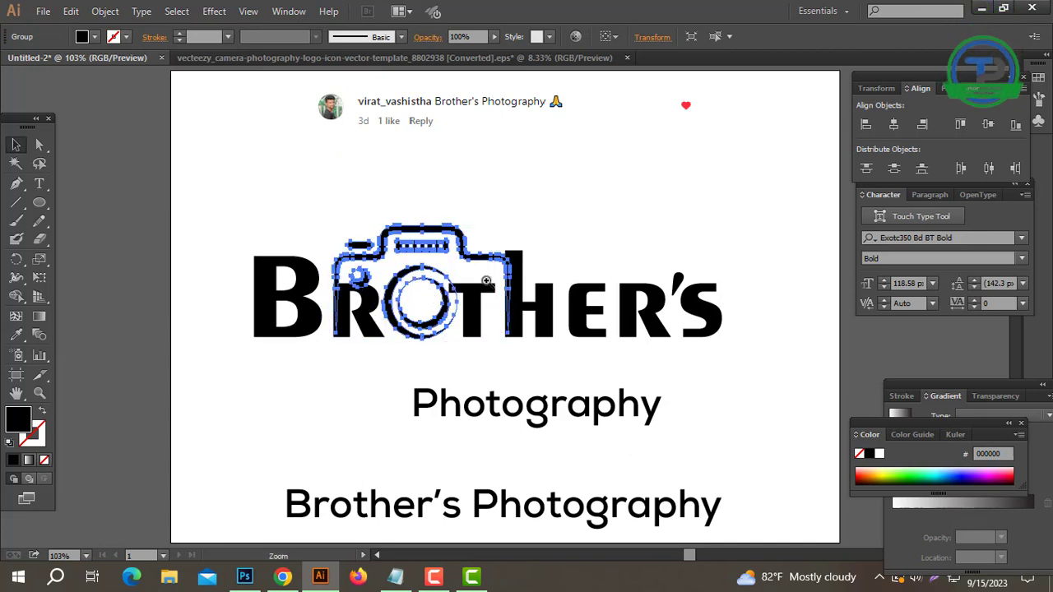
# Shift the letter T slightly right, clear of the camera lens.
pyautogui.hotkey('ctrl', '+')
pyautogui.hotkey('ctrl', '+')
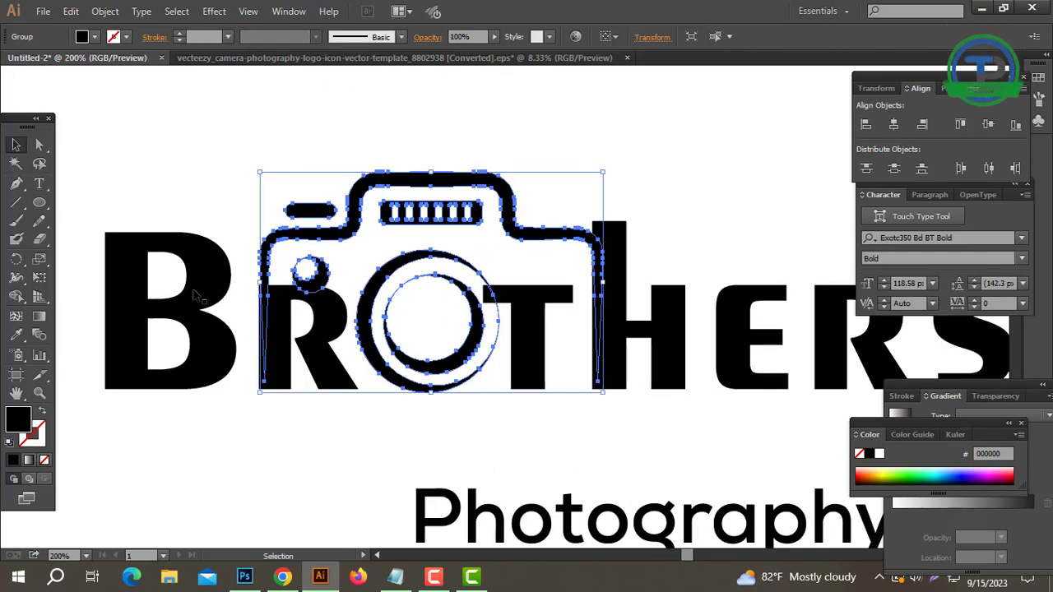
pyautogui.click(316, 335)
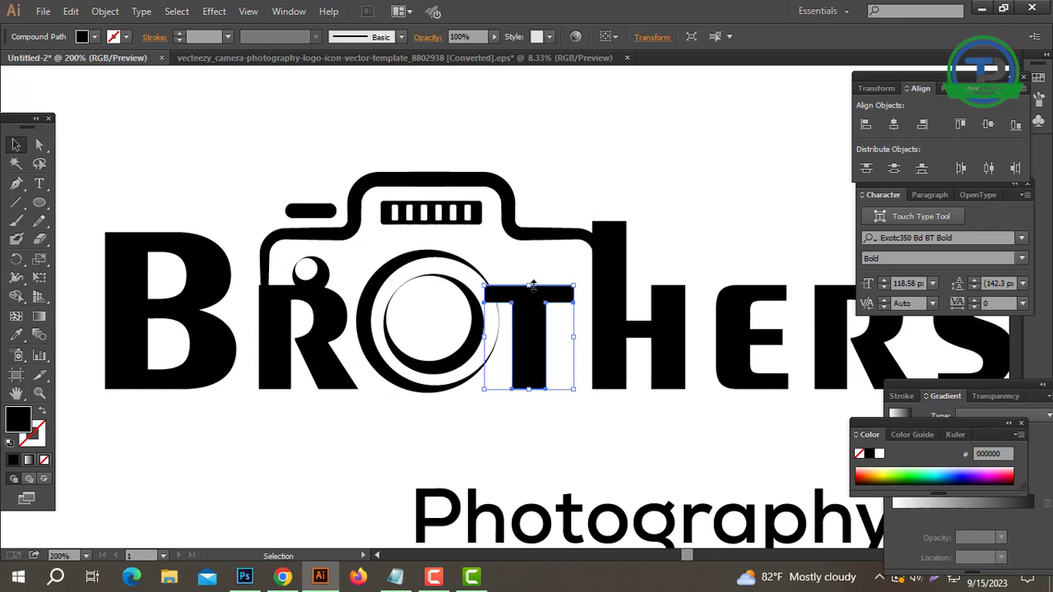
pyautogui.click(618, 169)
# Ungroup the camera graphic and group the lens circles as a separate object.
pyautogui.click(415, 341)
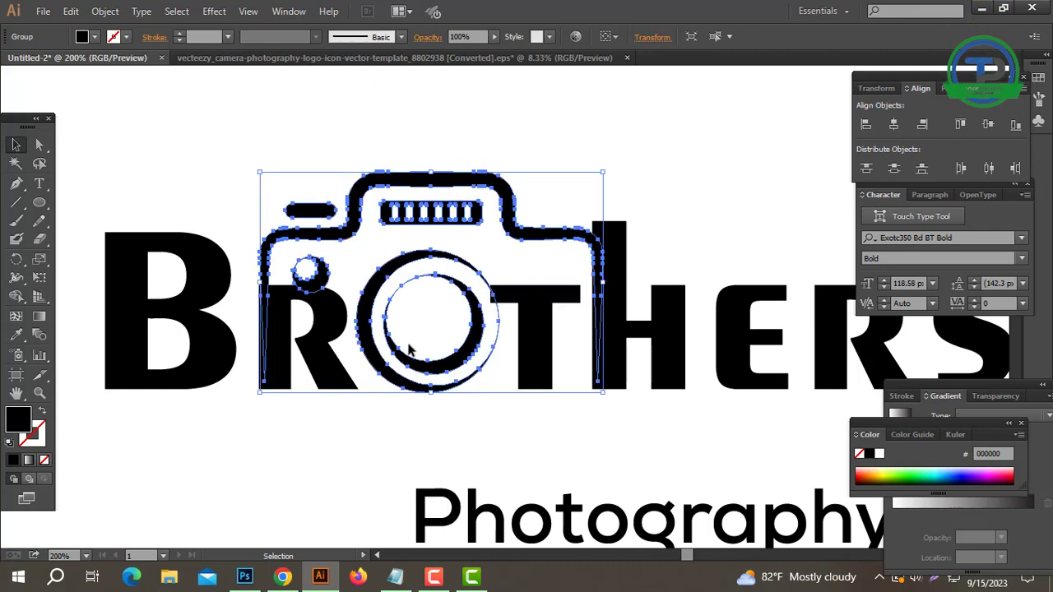
pyautogui.rightClick(415, 338)
pyautogui.click(437, 421)
pyautogui.click(433, 414)
pyautogui.moveTo(448, 388); pyautogui.dragTo(429, 316)
pyautogui.hotkey('ctrl', 'z')
pyautogui.moveTo(440, 426); pyautogui.dragTo(419, 316)
pyautogui.hotkey('ctrl', 'g')
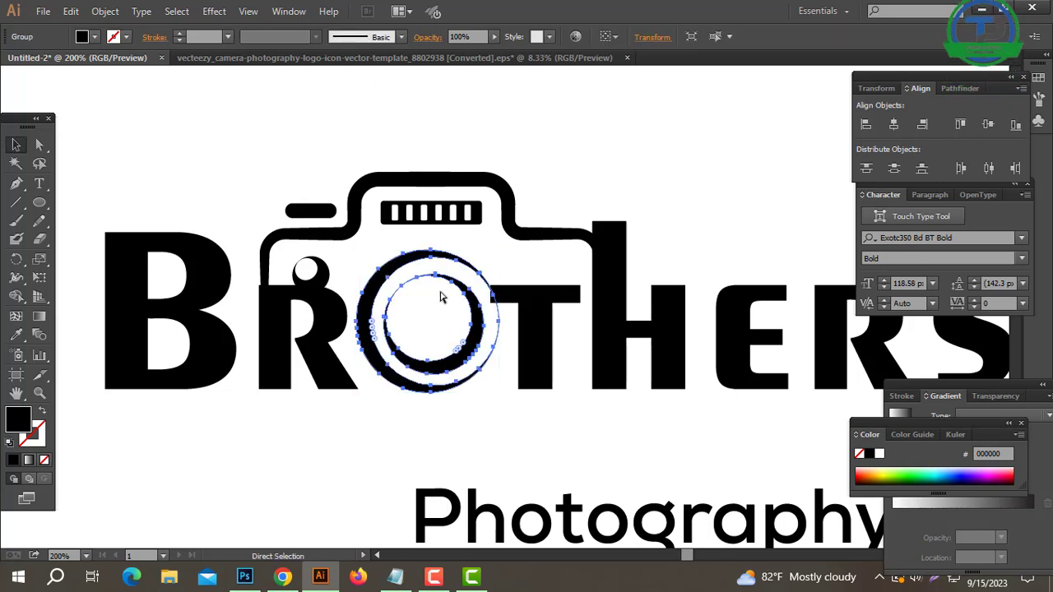
# Shrink the lens to fit between the letters R and T and align its bottom with theirs.
pyautogui.click(551, 416)
pyautogui.moveTo(551, 416); pyautogui.dragTo(347, 360)
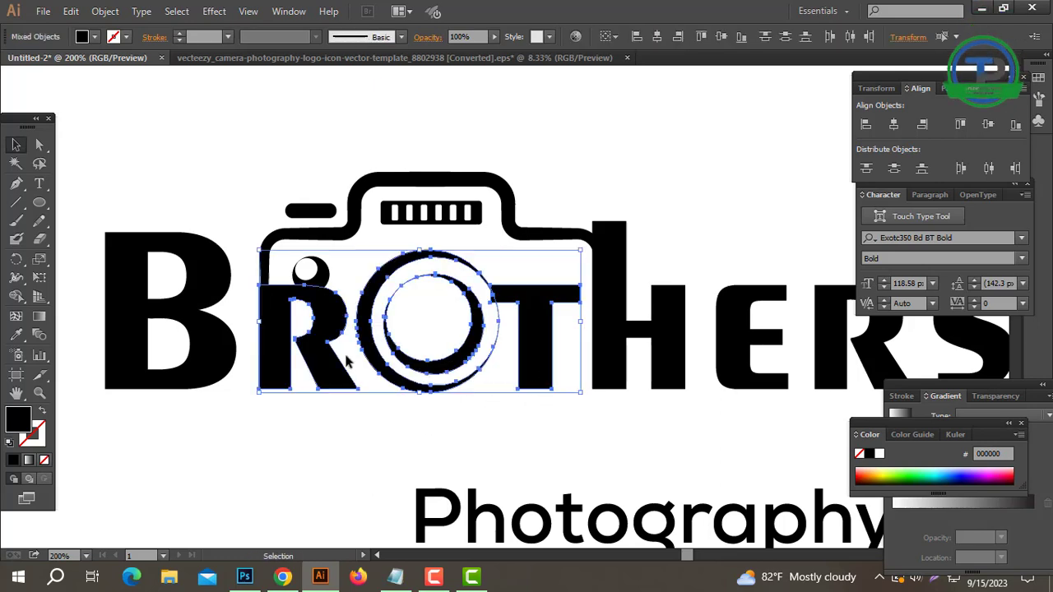
pyautogui.moveTo(458, 440); pyautogui.dragTo(428, 389)
pyautogui.moveTo(360, 349); pyautogui.dragTo(358, 348)
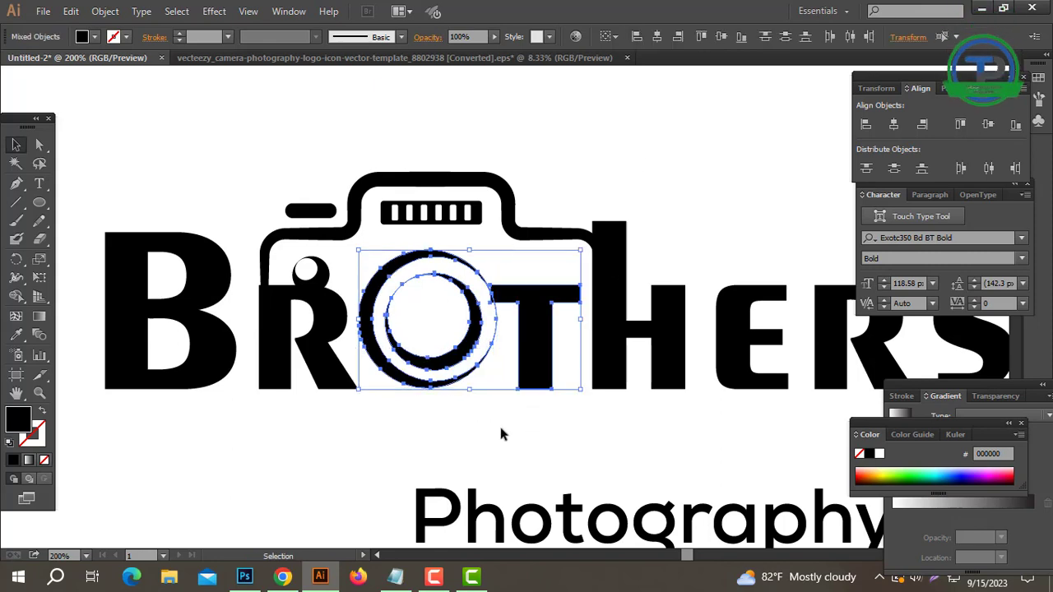
pyautogui.click(568, 415)
pyautogui.moveTo(569, 415); pyautogui.dragTo(355, 350)
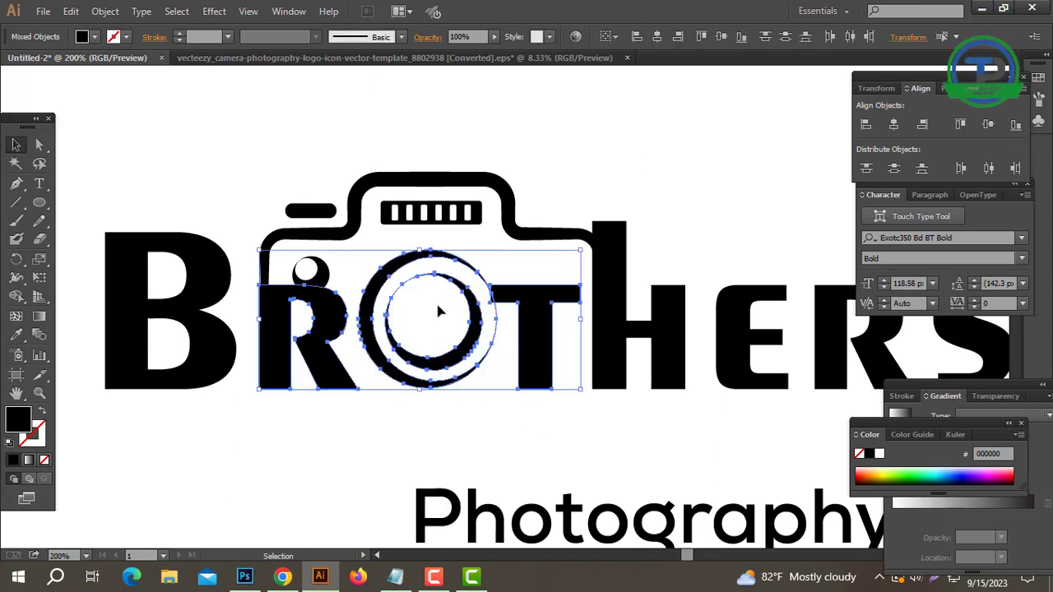
pyautogui.click(741, 37)
pyautogui.click(627, 150)
pyautogui.moveTo(457, 281); pyautogui.dragTo(500, 257)
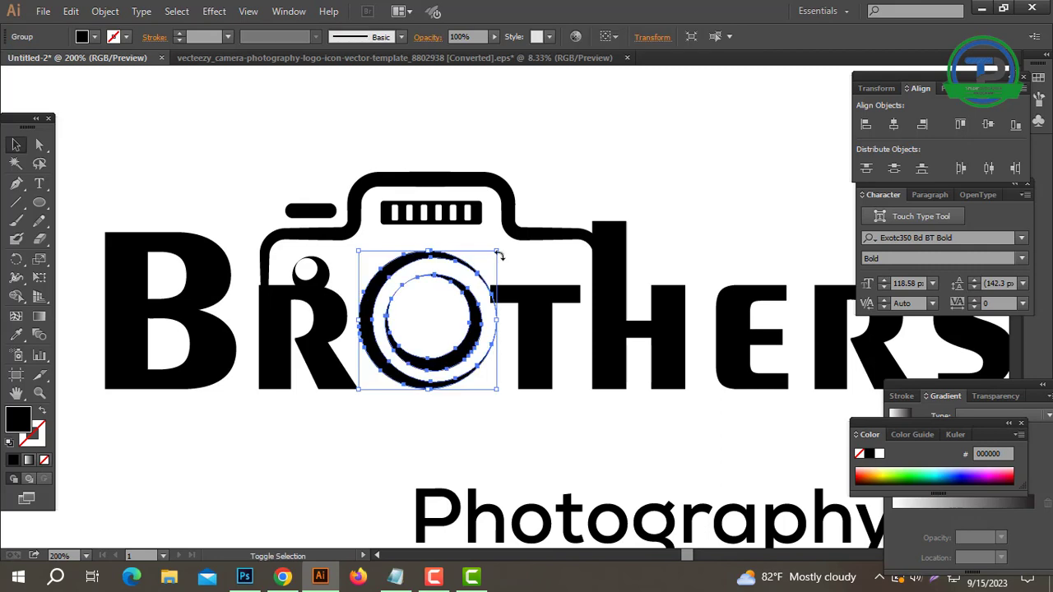
pyautogui.click(537, 148)
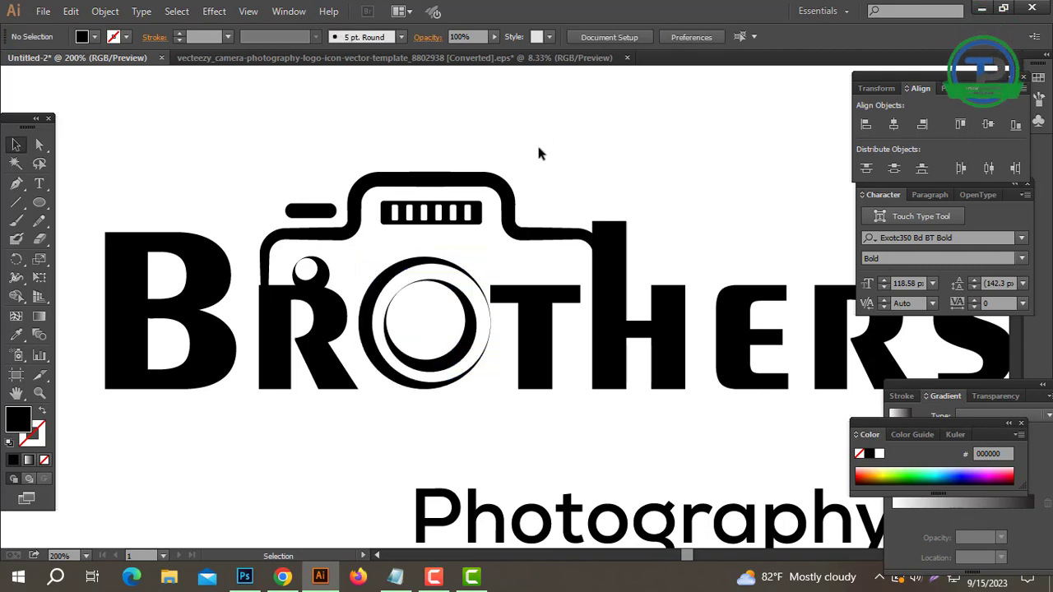
pyautogui.moveTo(531, 147); pyautogui.dragTo(251, 300)
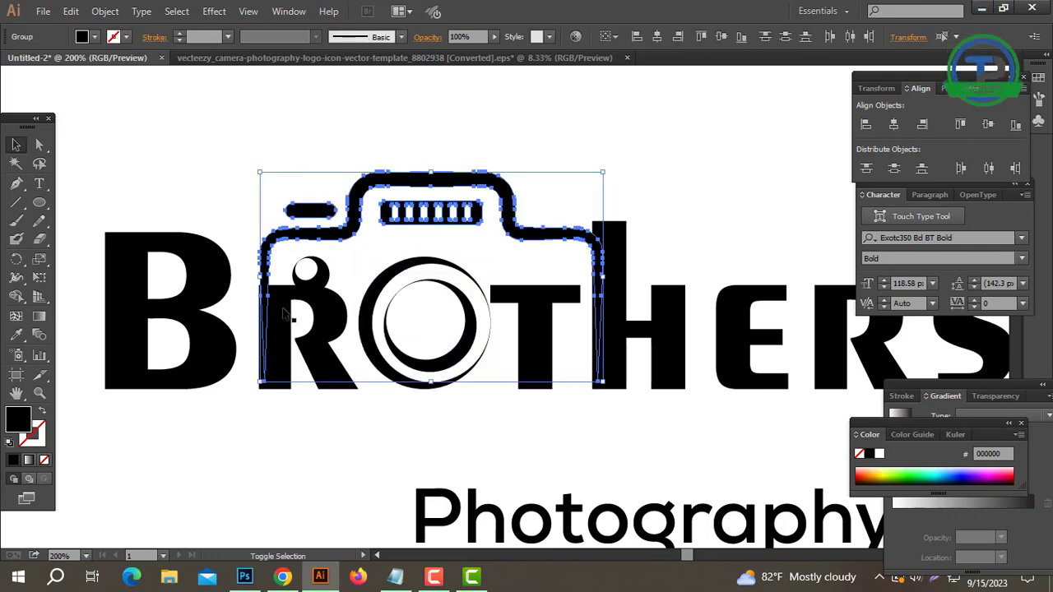
pyautogui.click(865, 126)
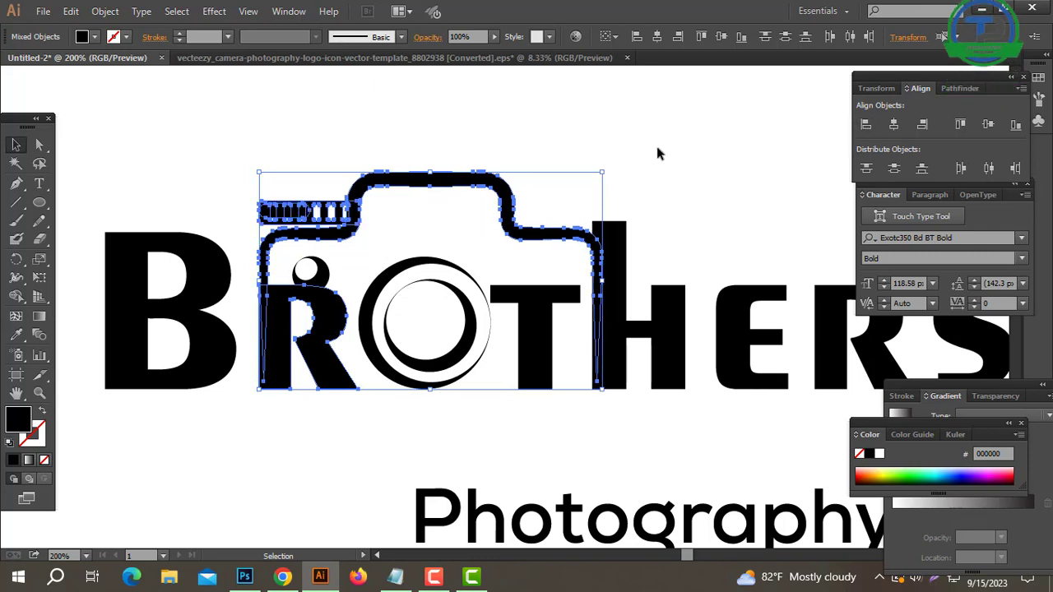
pyautogui.click(483, 202)
pyautogui.hotkey('ctrl', 'z')
pyautogui.hotkey('ctrl', 'z')
pyautogui.hotkey('ctrl', 'z')
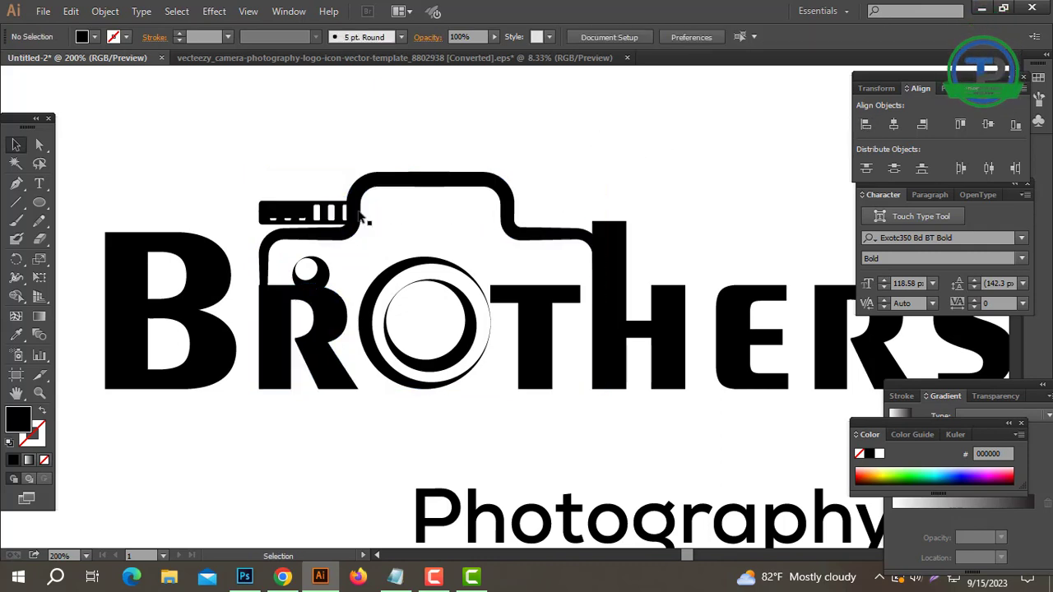
# Align the camera body's left edge with the letter R and nudge the body slightly left.
pyautogui.moveTo(327, 233); pyautogui.dragTo(288, 316)
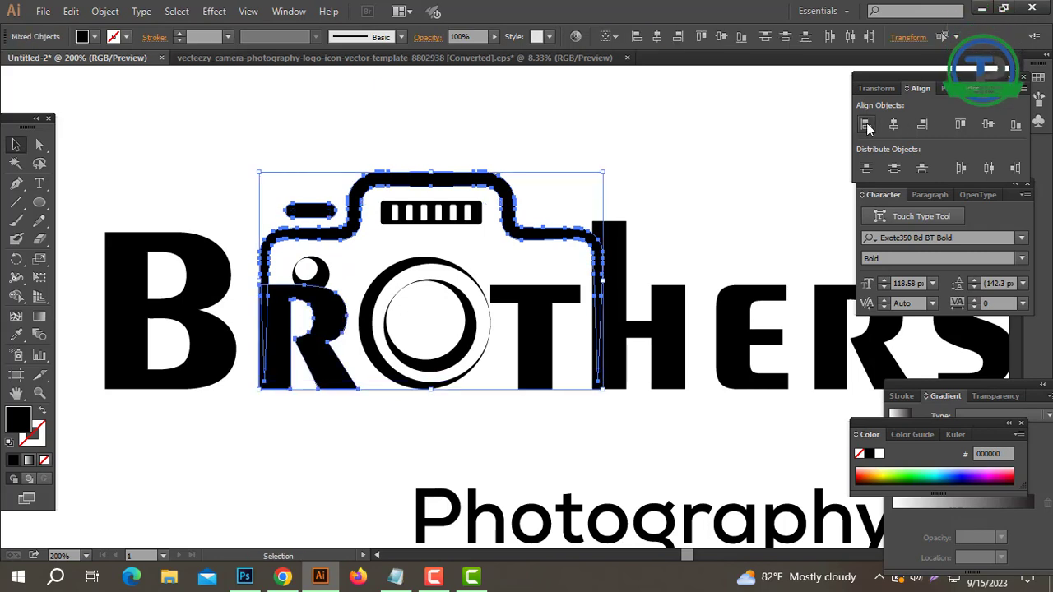
pyautogui.click(610, 169)
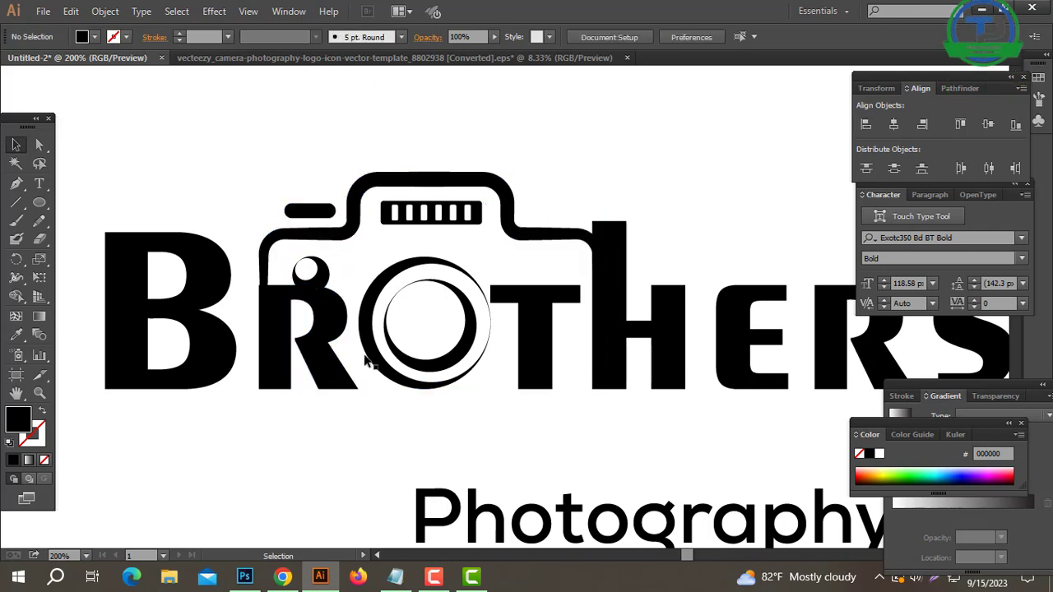
pyautogui.keyDown('ctrl'); pyautogui.doubleClick(381, 316); pyautogui.keyUp('ctrl')
pyautogui.click(430, 227)
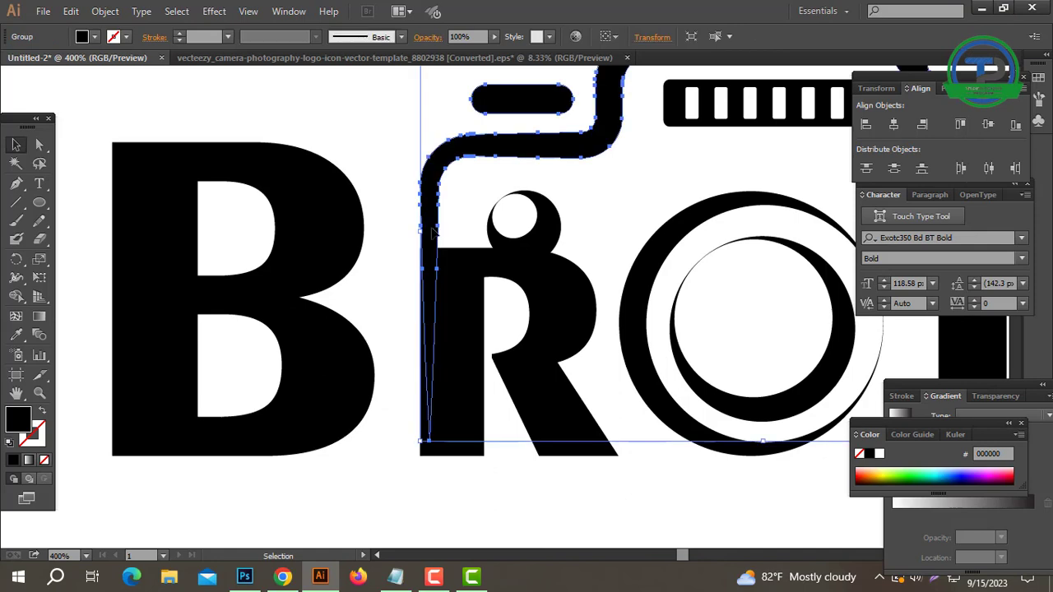
pyautogui.press('Left')
pyautogui.click(522, 294)
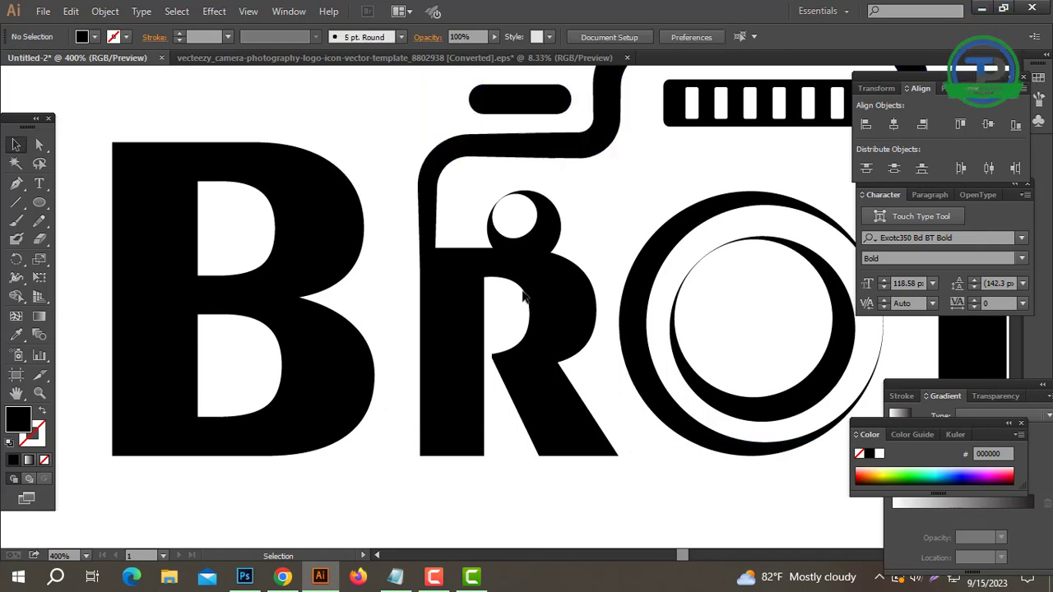
# Move the small round camera button from above the R to centred above the T, slightly smaller and clear of the letter.
pyautogui.click(535, 241)
pyautogui.hotkey('ctrl', '-')
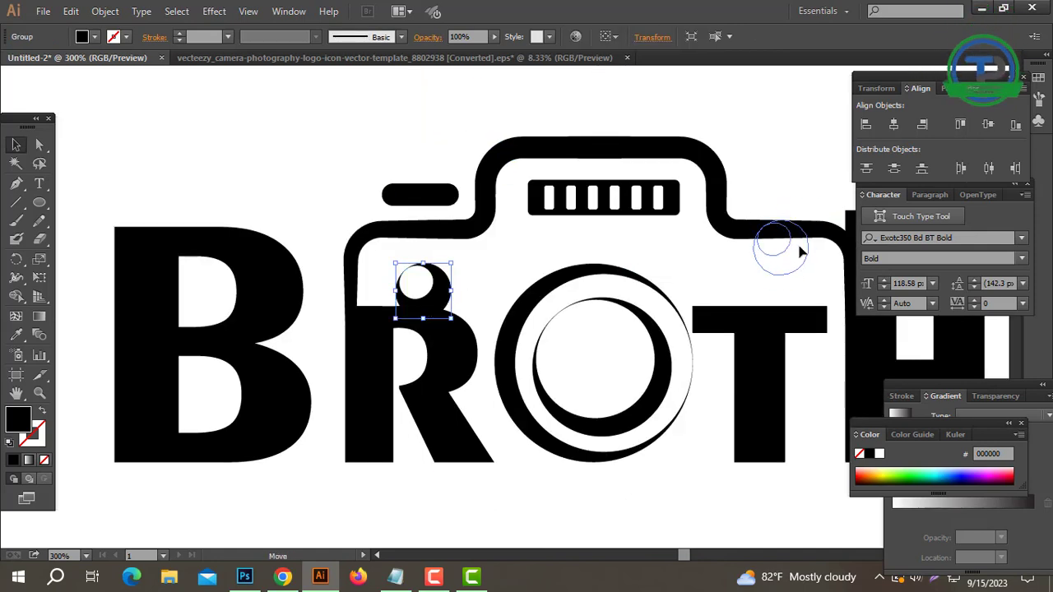
pyautogui.moveTo(779, 271); pyautogui.dragTo(779, 271)
pyautogui.click(769, 169)
pyautogui.hotkey('ctrl', '-')
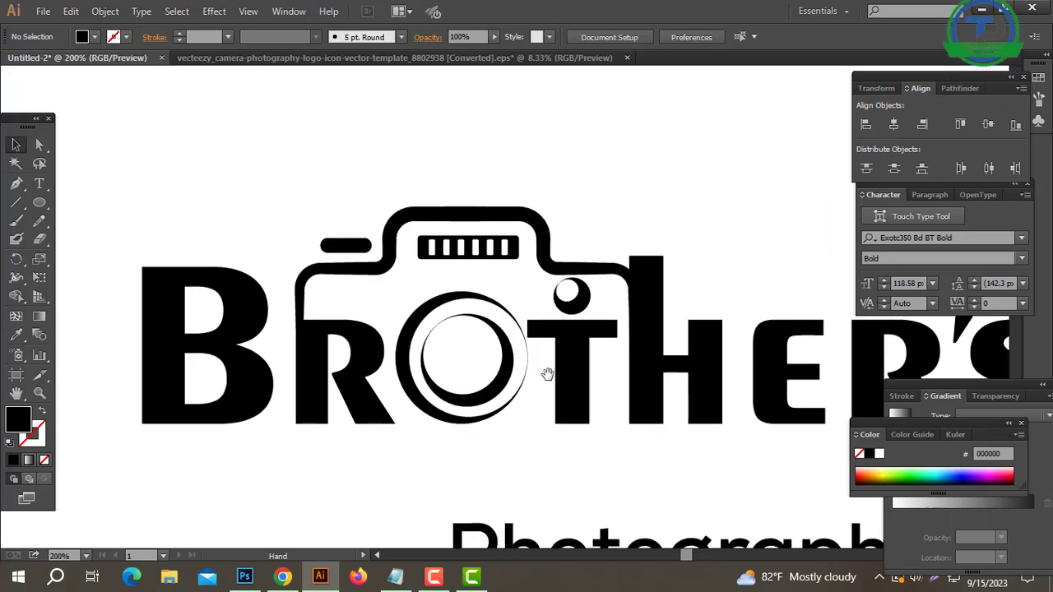
pyautogui.moveTo(573, 325); pyautogui.dragTo(549, 275)
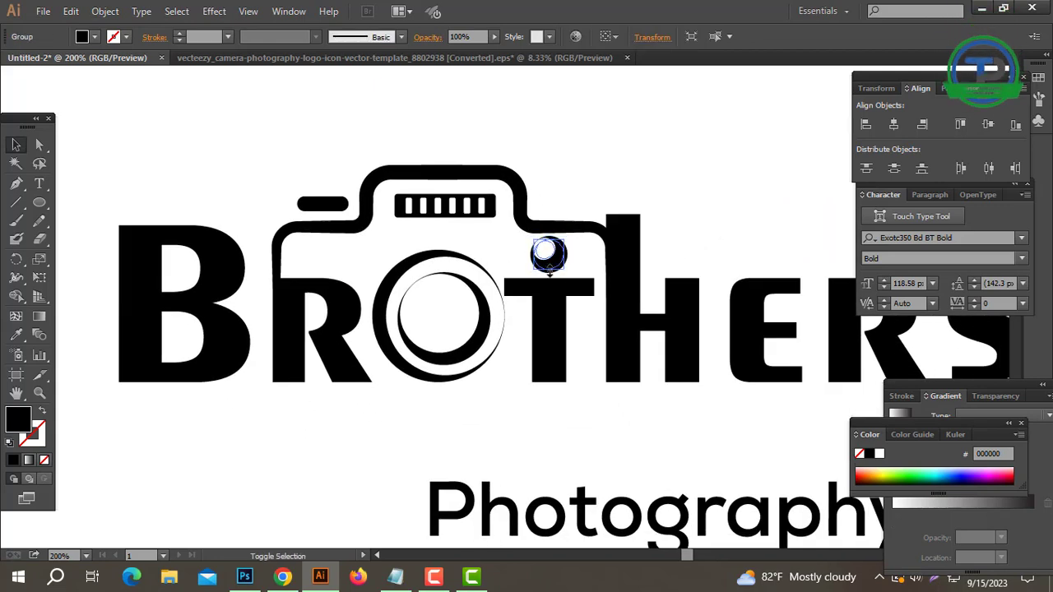
pyautogui.click(581, 336)
pyautogui.moveTo(581, 336); pyautogui.dragTo(566, 308)
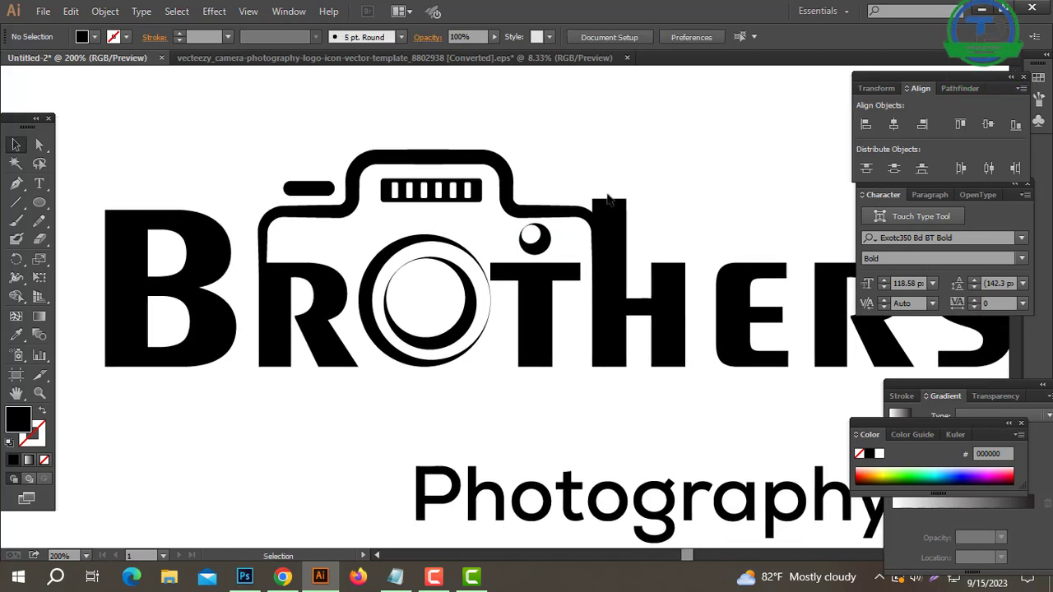
# Nudge the lens slightly left to even its spacing between the letters R and T.
pyautogui.click(437, 343)
pyautogui.press('Left')
pyautogui.press('Left')
pyautogui.press('Left')
pyautogui.press('Left')
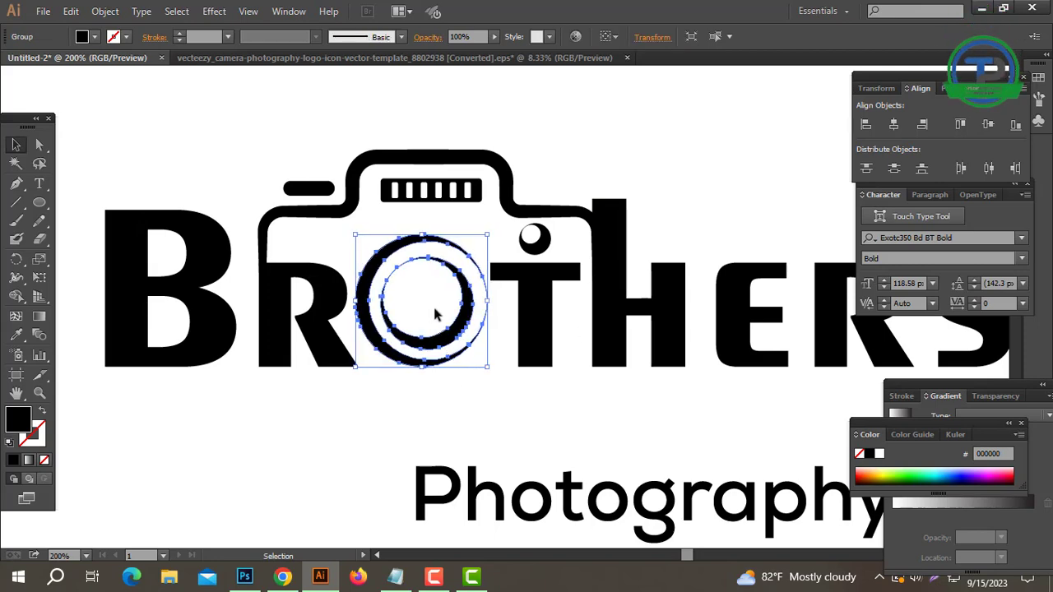
# Nudge the camera body down until its lower ends line up with the baseline of the letters.
pyautogui.click(512, 355)
pyautogui.click(542, 321)
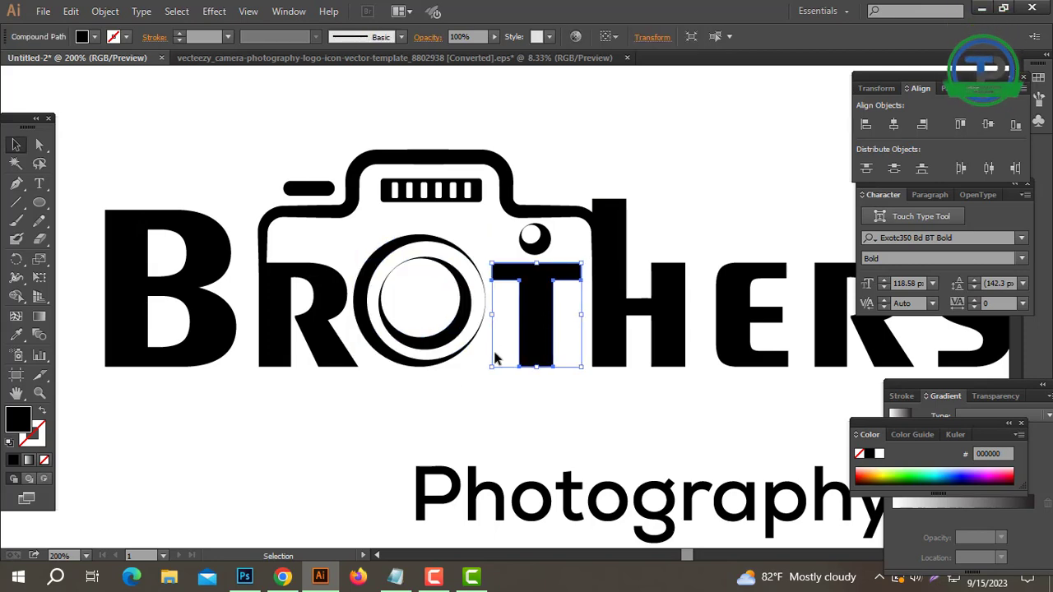
pyautogui.click(511, 347)
pyautogui.keyDown('ctrl'); pyautogui.keyDown('alt'); pyautogui.click(552, 313); pyautogui.keyUp('alt'); pyautogui.keyUp('ctrl')
pyautogui.click(441, 219)
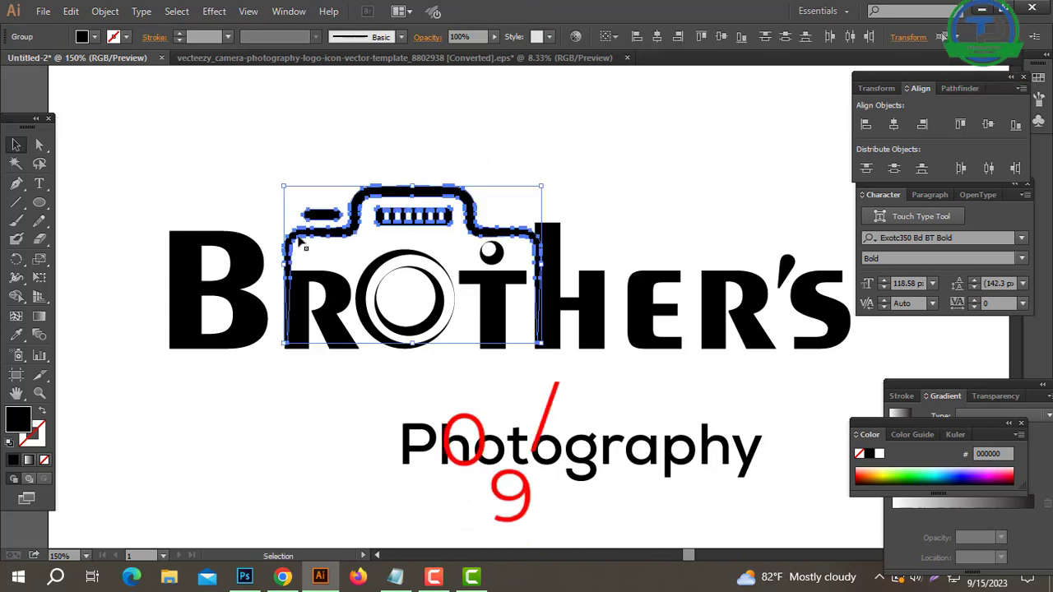
pyautogui.press('Down')
pyautogui.press('Down')
pyautogui.press('Down')
pyautogui.press('Down')
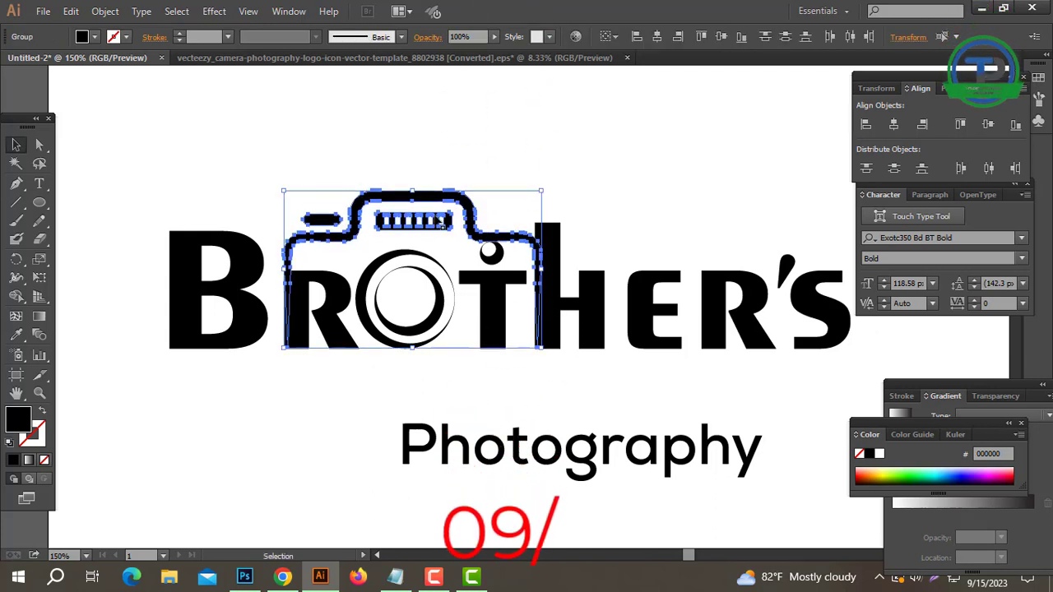
pyautogui.click(471, 163)
# Shrink the small round camera button and place it in the gap between the camera outline and the T.
pyautogui.press('a')
pyautogui.moveTo(471, 162); pyautogui.dragTo(328, 224)
pyautogui.click(483, 158)
pyautogui.hotkey('ctrl', '=')
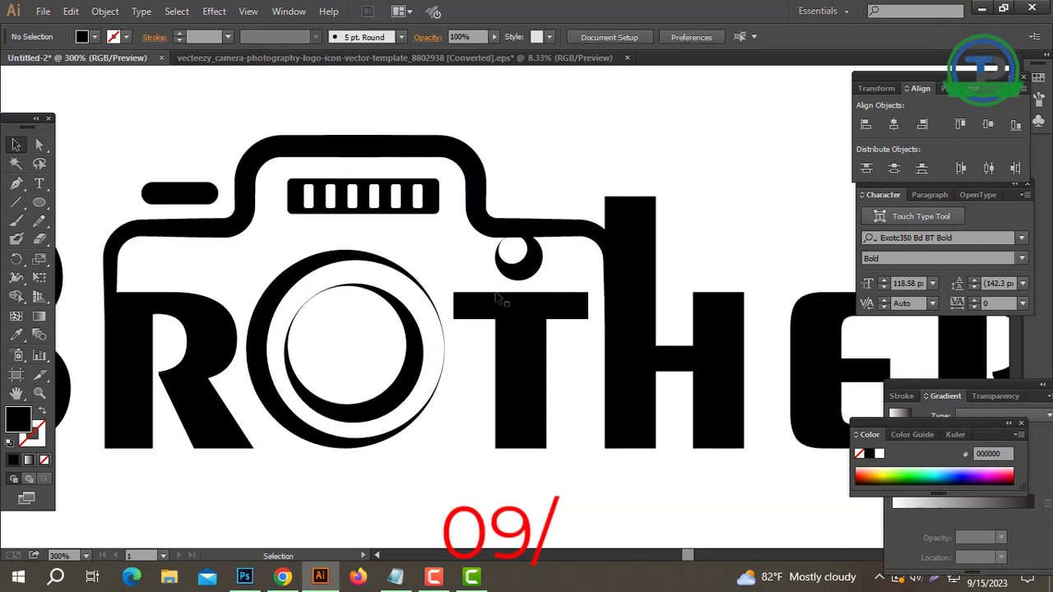
pyautogui.click(515, 254)
pyautogui.moveTo(520, 235); pyautogui.dragTo(524, 273)
pyautogui.click(553, 262)
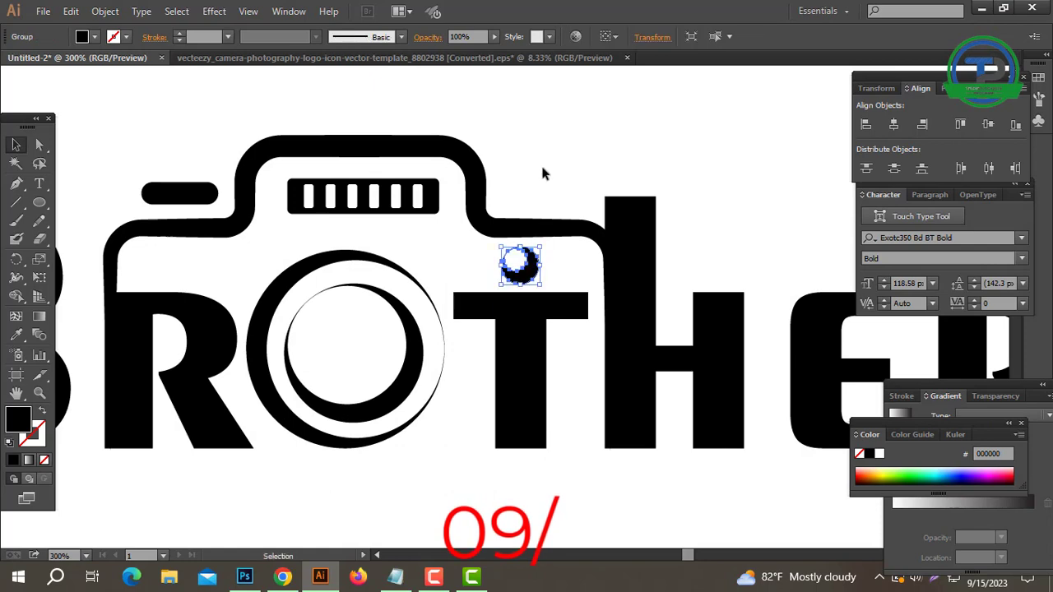
# Delete the small round camera button above the T.
pyautogui.click(544, 172)
pyautogui.hotkey('ctrl', '-')
pyautogui.hotkey('ctrl', '-')
pyautogui.moveTo(613, 307); pyautogui.dragTo(618, 291)
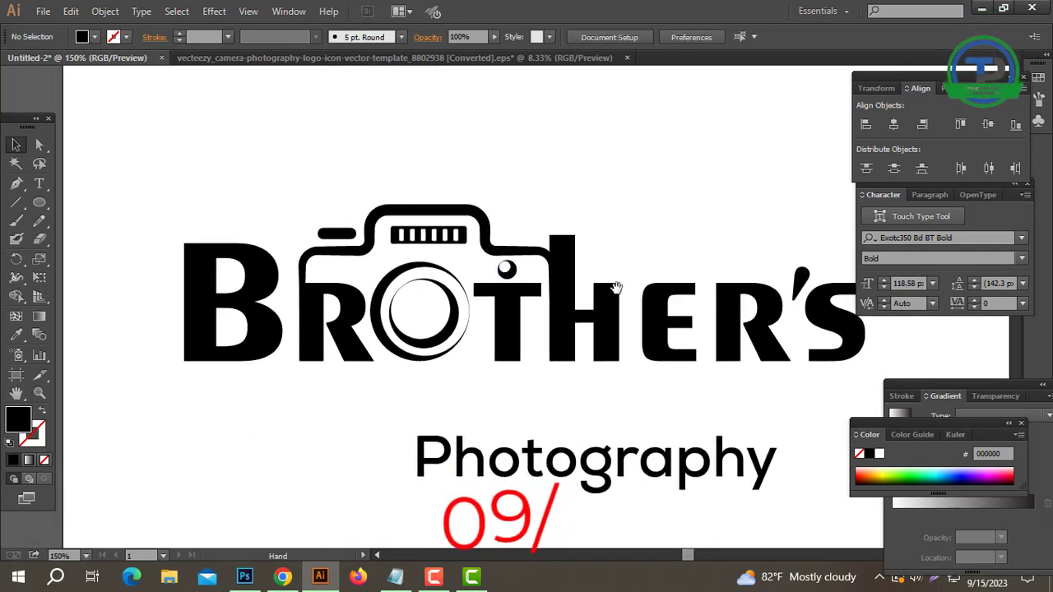
pyautogui.click(505, 272)
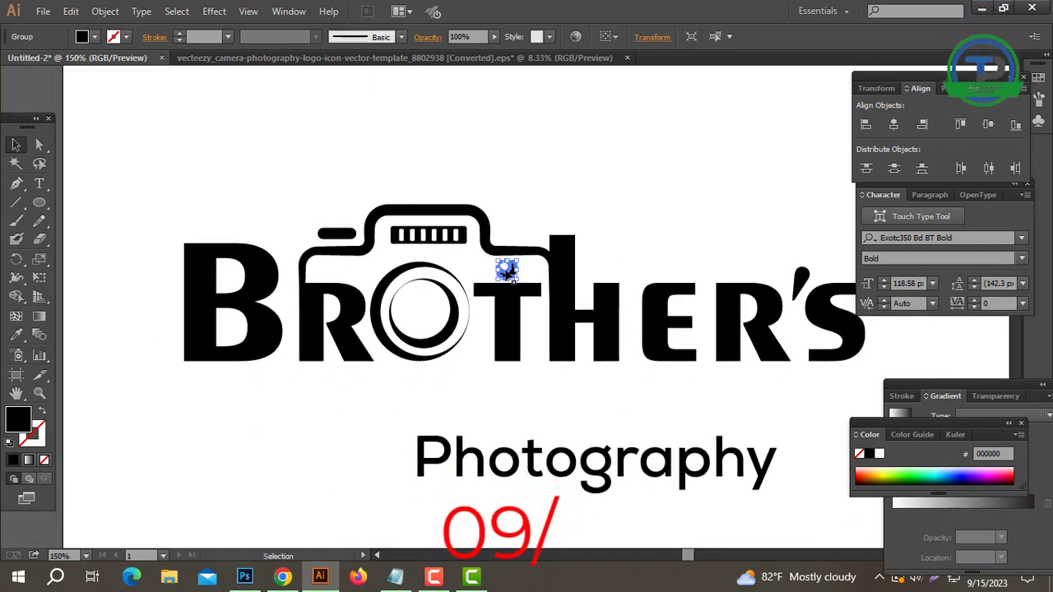
pyautogui.press('Delete')
pyautogui.keyDown('ctrl'); pyautogui.keyDown('alt'); pyautogui.click(537, 324); pyautogui.keyUp('alt'); pyautogui.keyUp('ctrl')
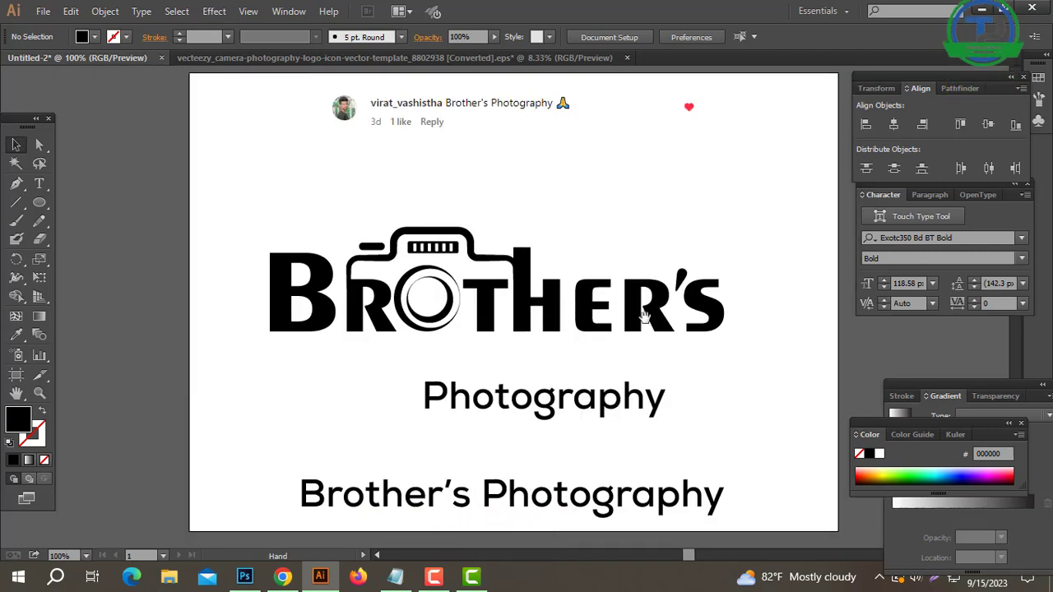
# Nudge the letter B slightly right to bring it closer to the R.
pyautogui.keyDown('ctrl'); pyautogui.click(581, 343); pyautogui.keyUp('ctrl')
pyautogui.moveTo(594, 344); pyautogui.dragTo(623, 353)
pyautogui.moveTo(390, 320); pyautogui.dragTo(451, 321)
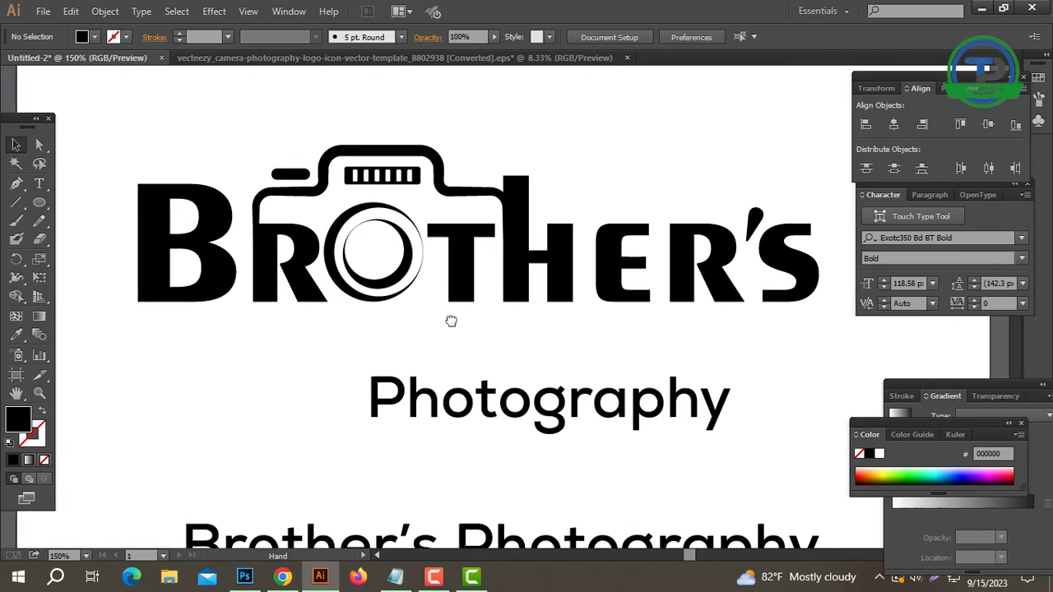
pyautogui.click(149, 237)
pyautogui.press('Right')
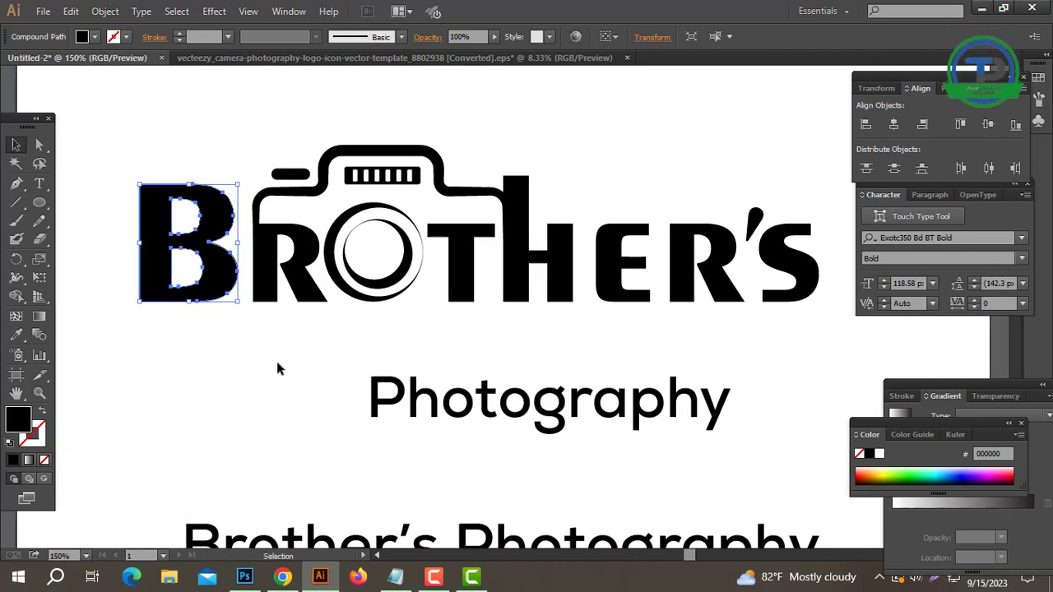
pyautogui.click(198, 163)
# Tighten the spacing of the last letters by nudging R'S left, and E, R and 'S together towards the H.
pyautogui.moveTo(157, 135); pyautogui.dragTo(693, 236)
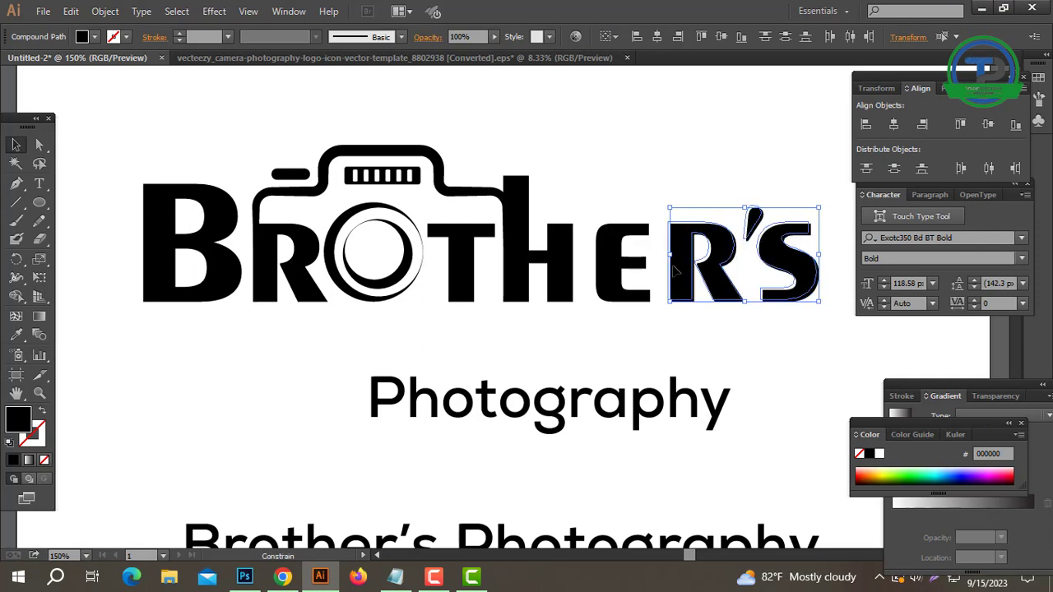
pyautogui.click(629, 183)
pyautogui.moveTo(623, 191); pyautogui.dragTo(732, 316)
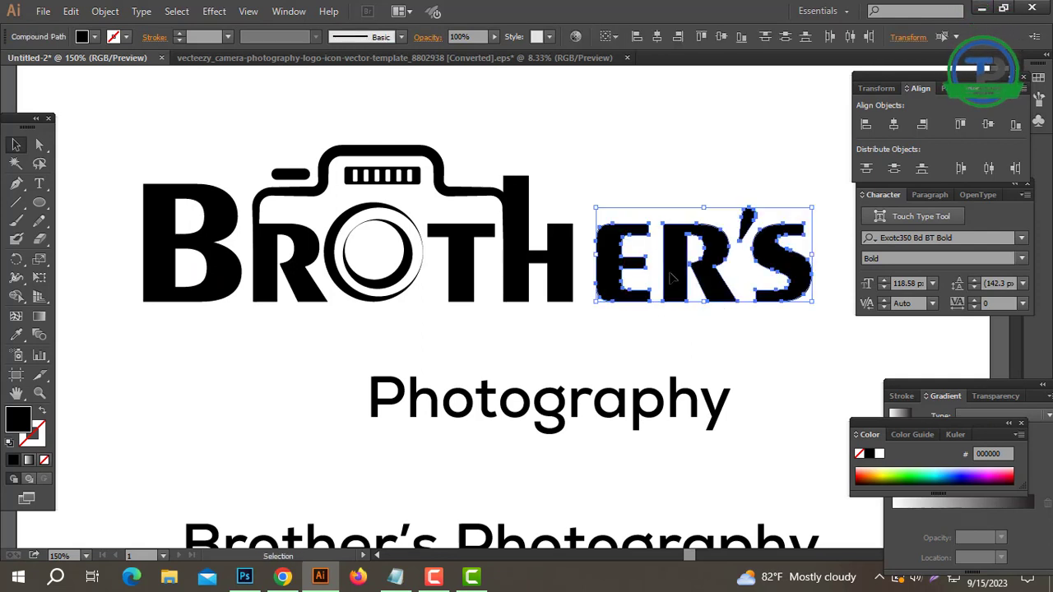
pyautogui.click(758, 300)
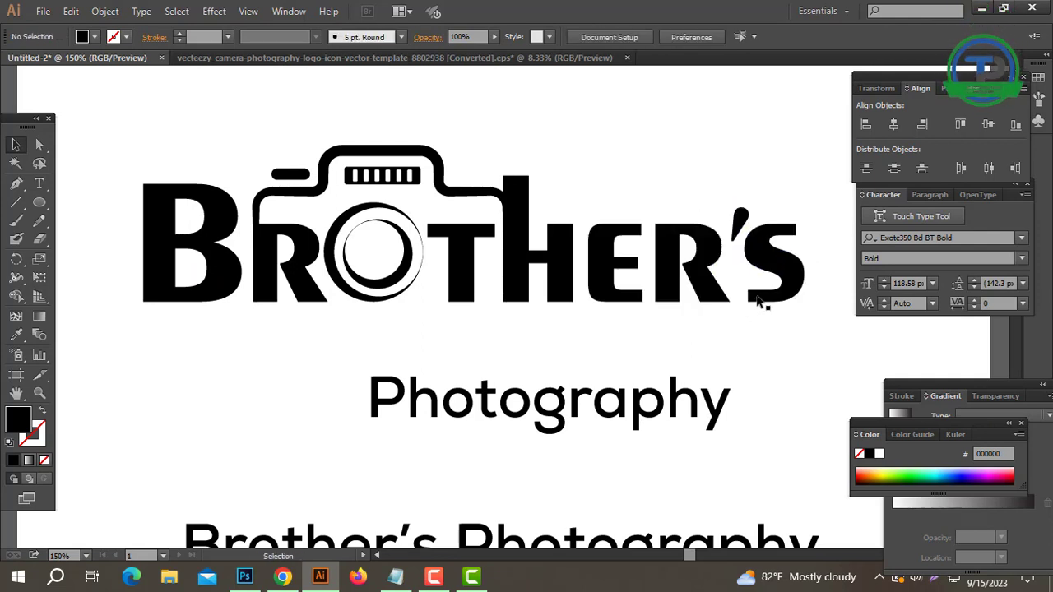
# Group the camera with the Brother's lettering and shift the Photography text right, under the end of the lettering.
pyautogui.hotkey('ctrl', '-')
pyautogui.moveTo(703, 183); pyautogui.dragTo(165, 323)
pyautogui.rightClick(410, 233)
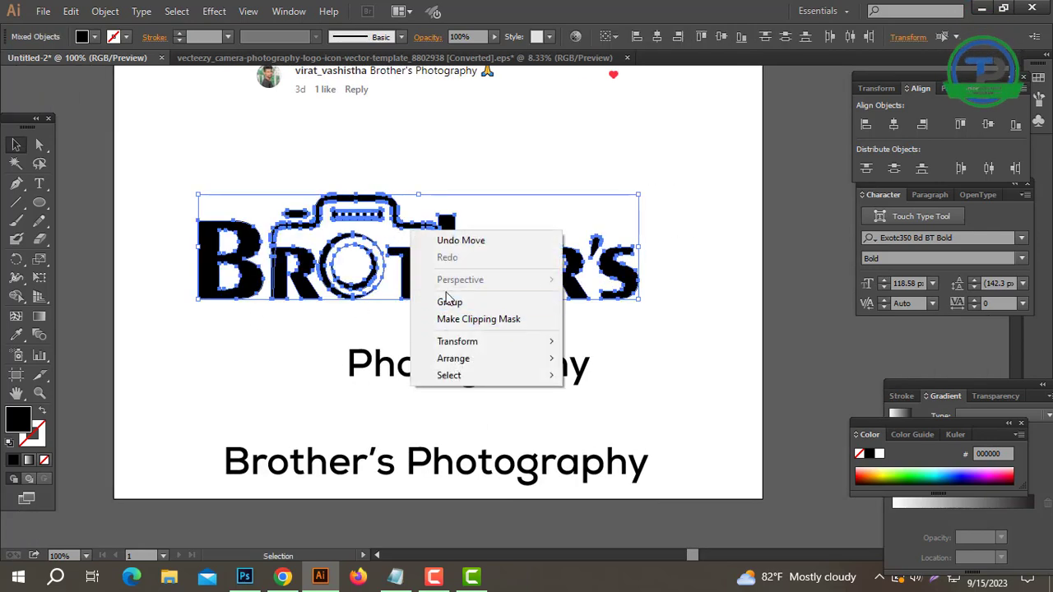
pyautogui.click(452, 307)
pyautogui.click(412, 321)
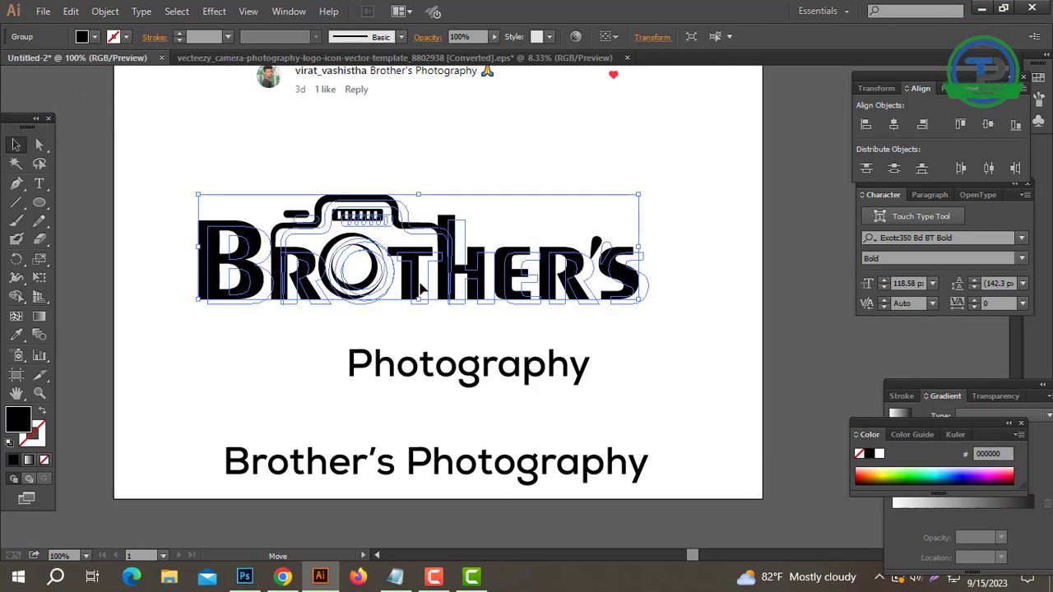
pyautogui.moveTo(458, 370); pyautogui.dragTo(515, 377)
# Ungroup the logo artwork and scale the apostrophe down slightly.
pyautogui.hotkey('ctrl', '=')
pyautogui.hotkey('ctrl', '=')
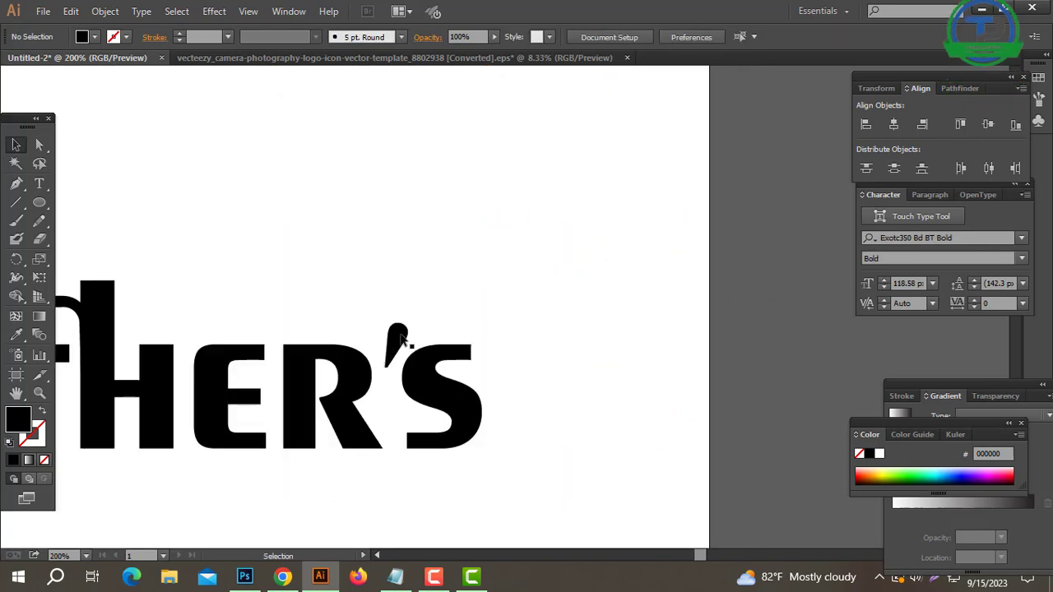
pyautogui.rightClick(399, 336)
pyautogui.click(442, 426)
pyautogui.click(530, 332)
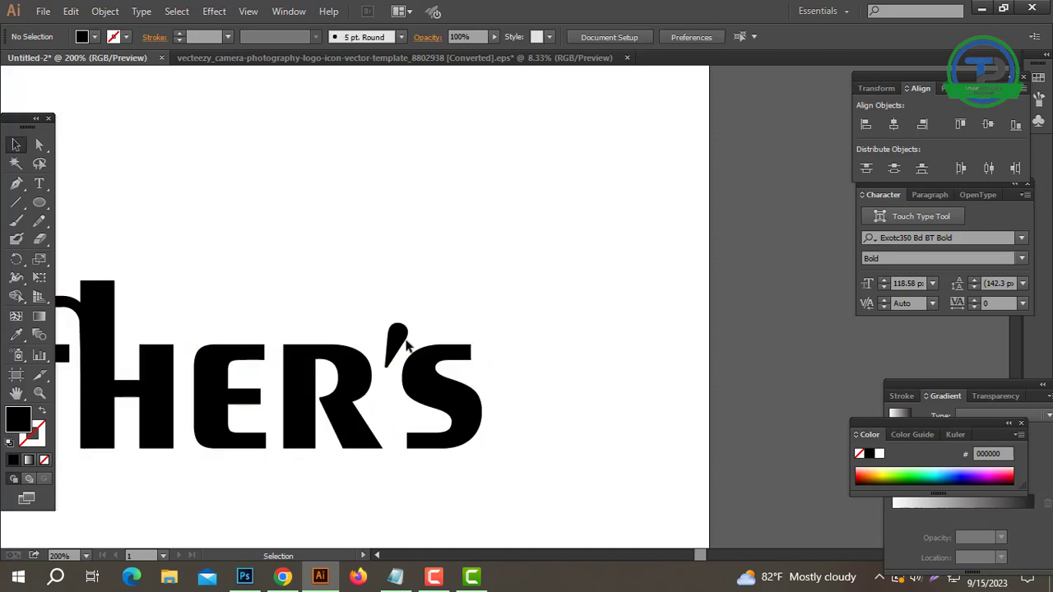
pyautogui.click(399, 338)
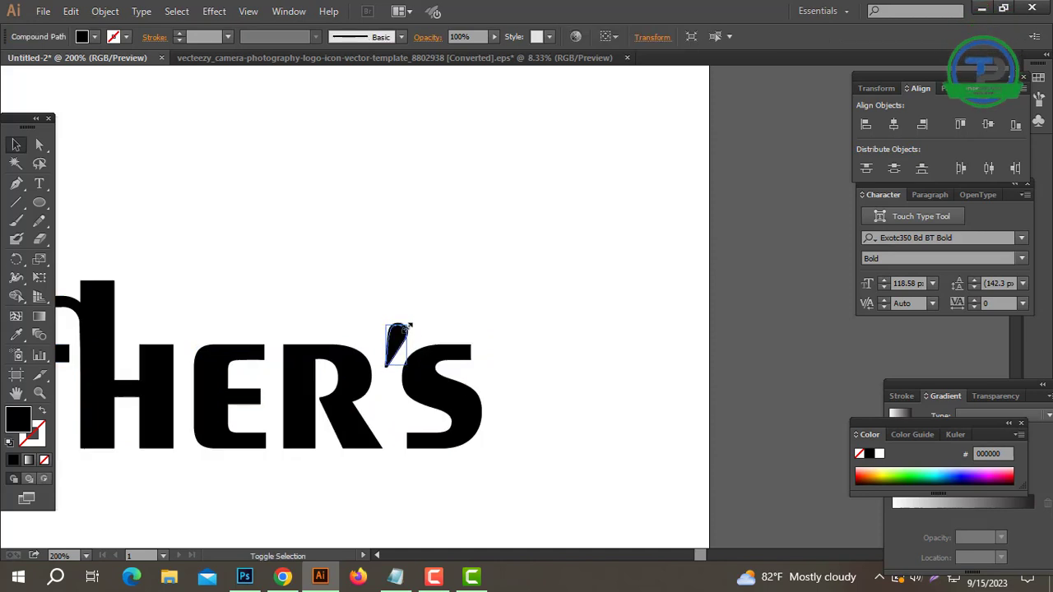
pyautogui.hotkey('ctrl', '-')
pyautogui.hotkey('ctrl', '-')
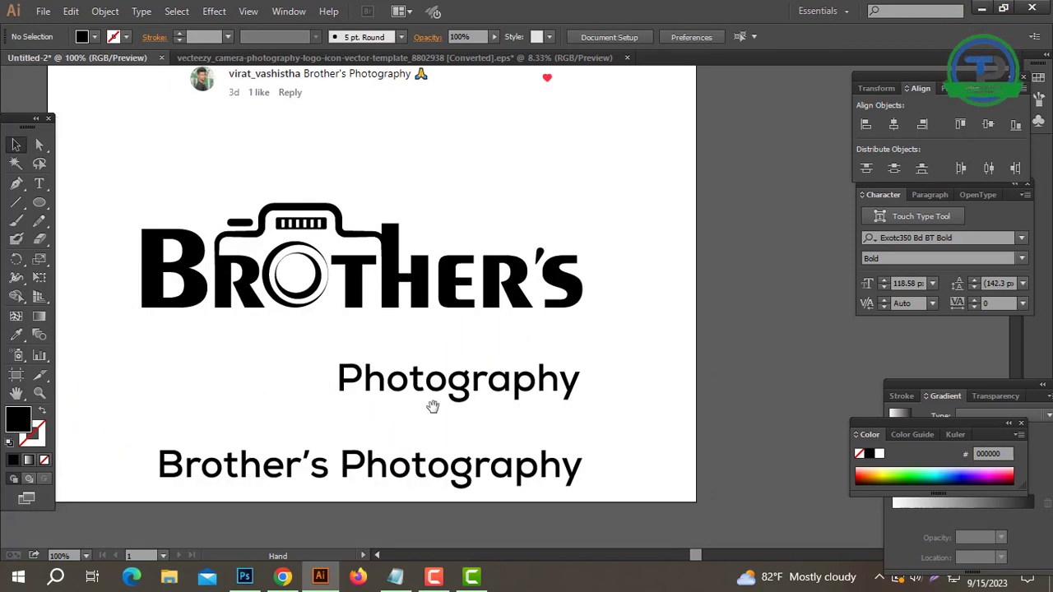
# Change the Photography text to uppercase and move it above the letters HER'S.
pyautogui.moveTo(474, 380); pyautogui.dragTo(420, 370)
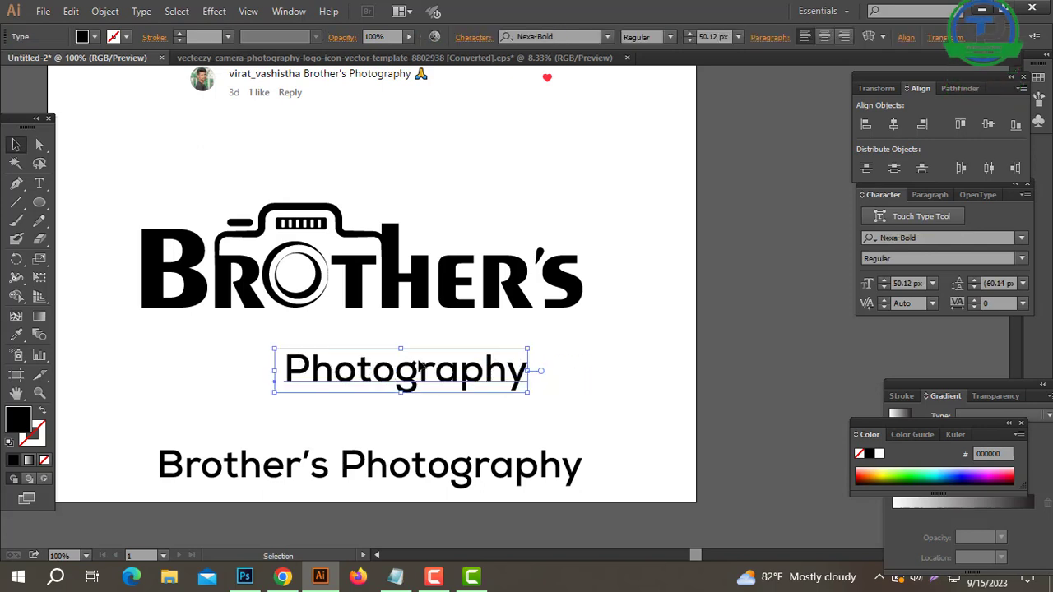
pyautogui.click(142, 11)
pyautogui.moveTo(218, 231)
pyautogui.click(409, 233)
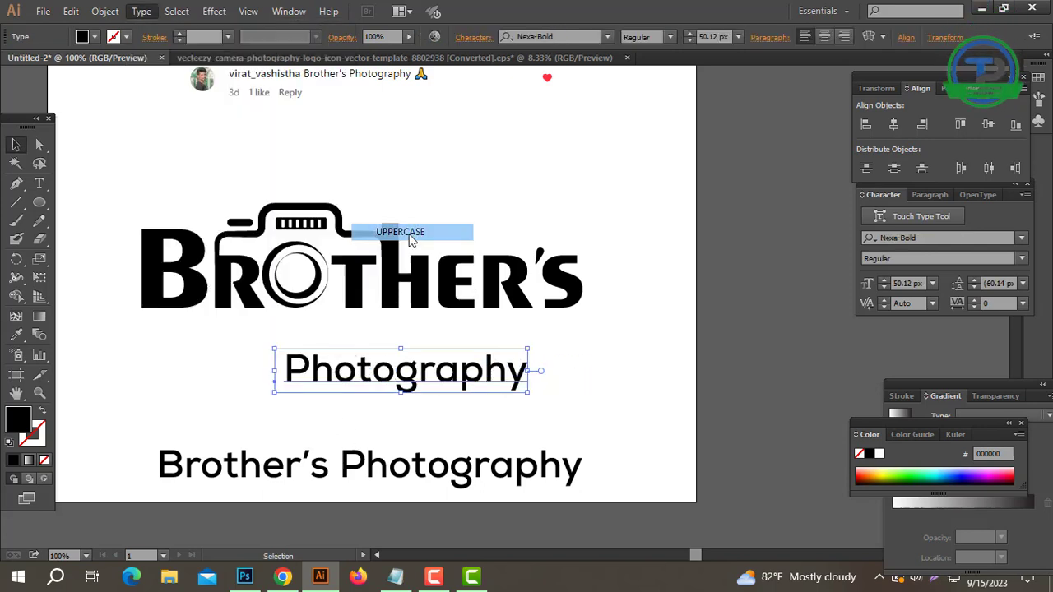
pyautogui.moveTo(411, 375); pyautogui.dragTo(540, 235)
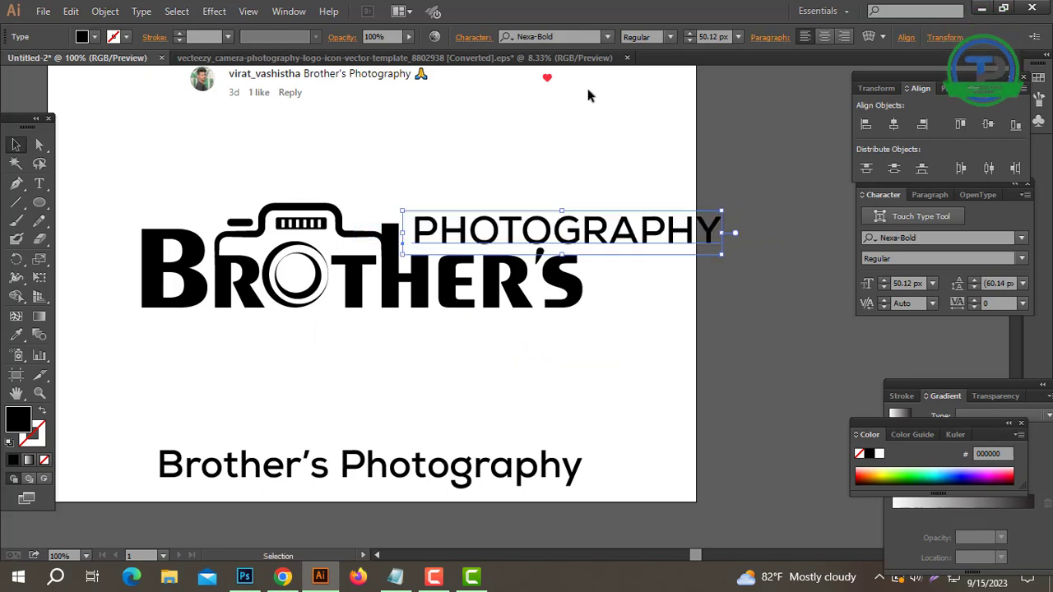
# Set the tracking of PHOTOGRAPHY to 250 and convert the text to outlines.
pyautogui.click(960, 304)
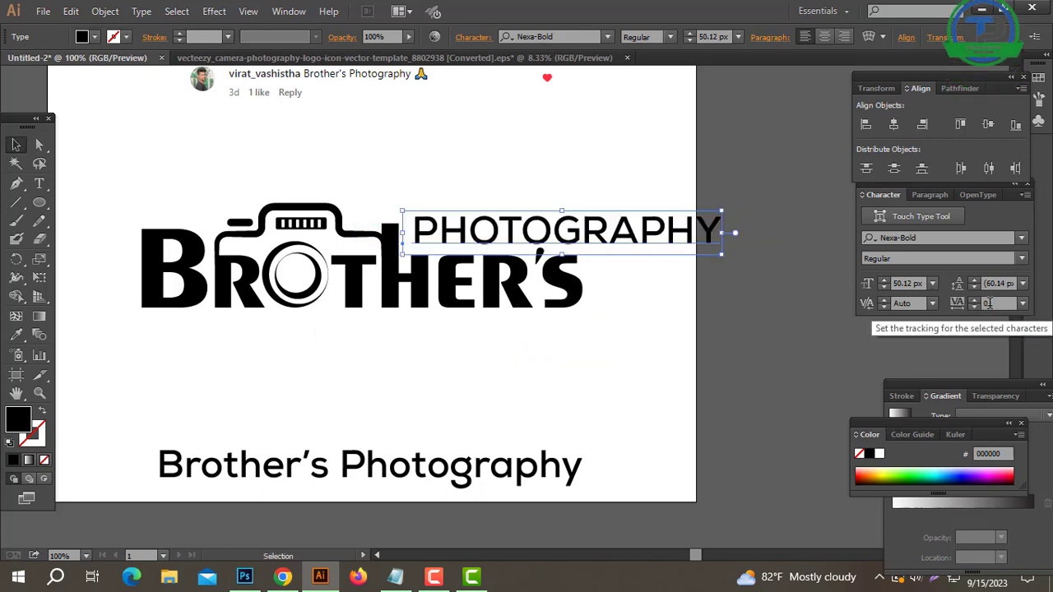
pyautogui.write('250')
pyautogui.press('Return')
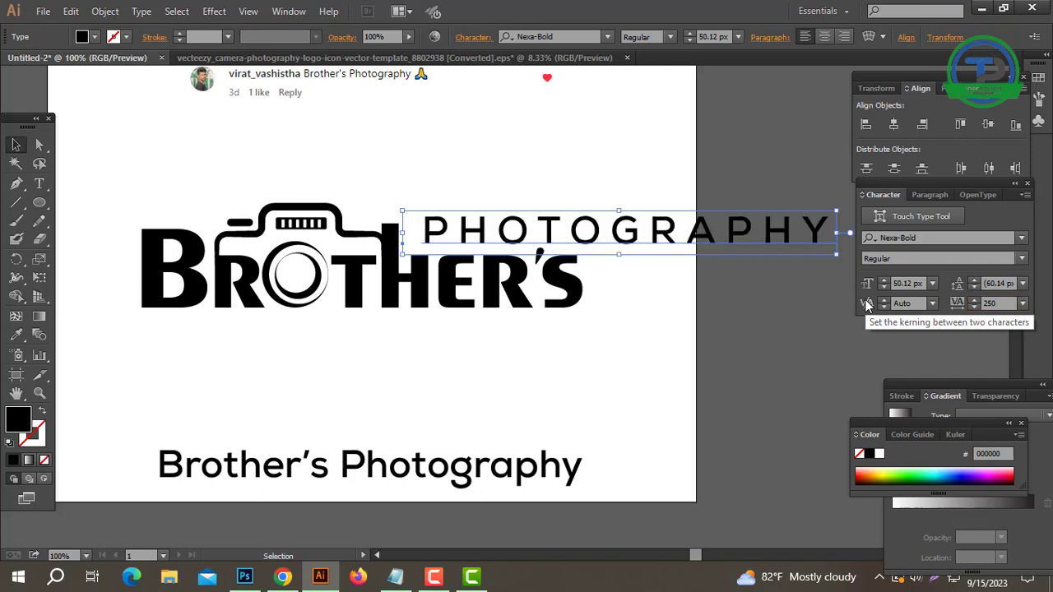
pyautogui.rightClick(810, 258)
pyautogui.click(867, 362)
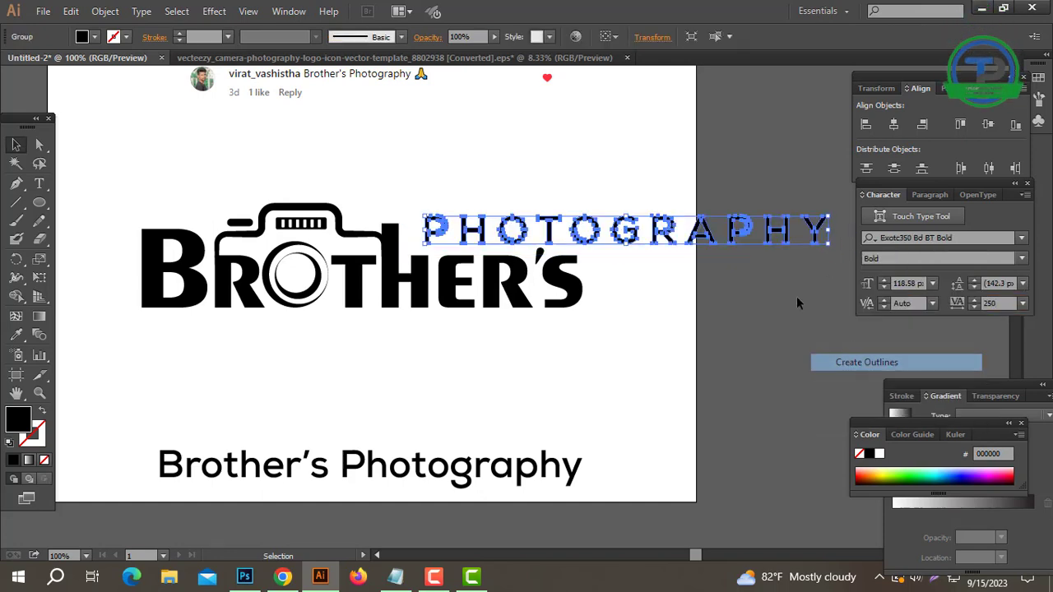
# Scale the outlined PHOTOGRAPHY down and position it above HER'S, between the tall H stem and the end of the S.
pyautogui.moveTo(829, 232); pyautogui.dragTo(608, 232)
pyautogui.click(604, 271)
pyautogui.click(505, 274)
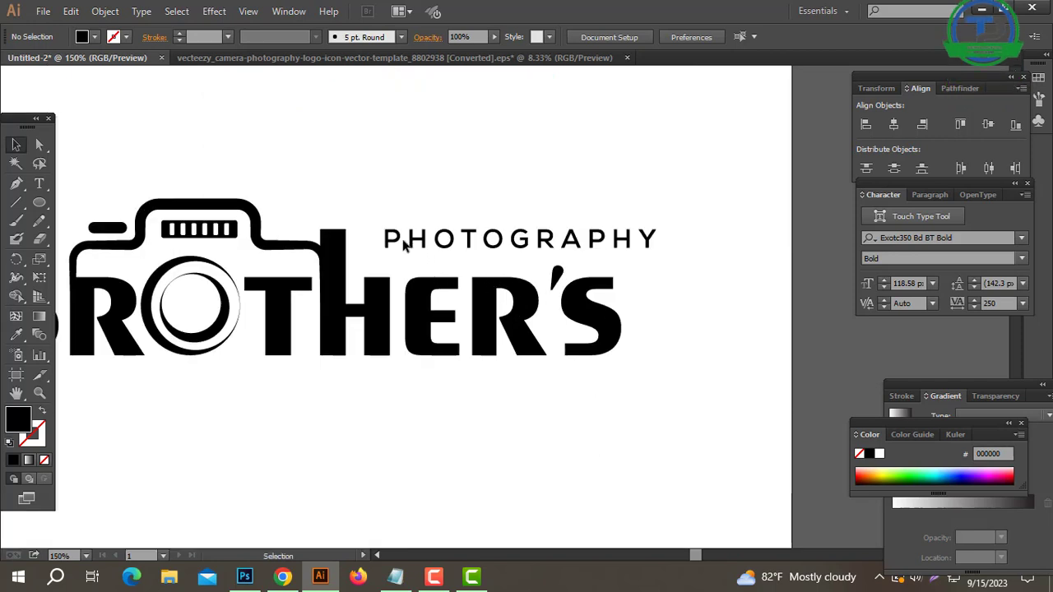
pyautogui.click(414, 238)
pyautogui.moveTo(398, 245); pyautogui.dragTo(378, 249)
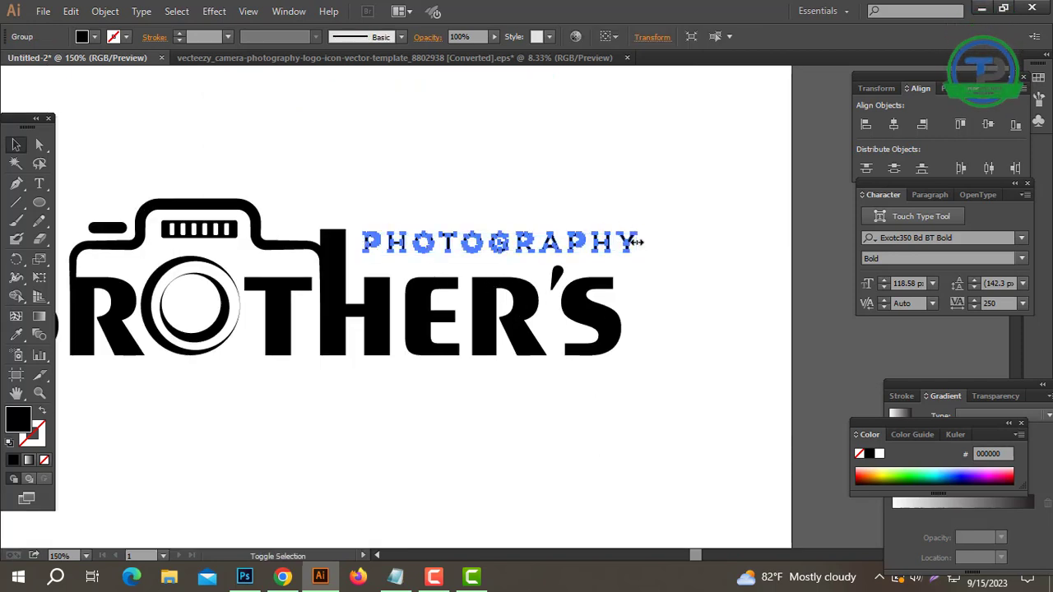
pyautogui.moveTo(637, 241); pyautogui.dragTo(623, 240)
# Try to align the right edges of PHOTOGRAPHY and the separate apostrophe and S.
pyautogui.moveTo(647, 228); pyautogui.dragTo(556, 347)
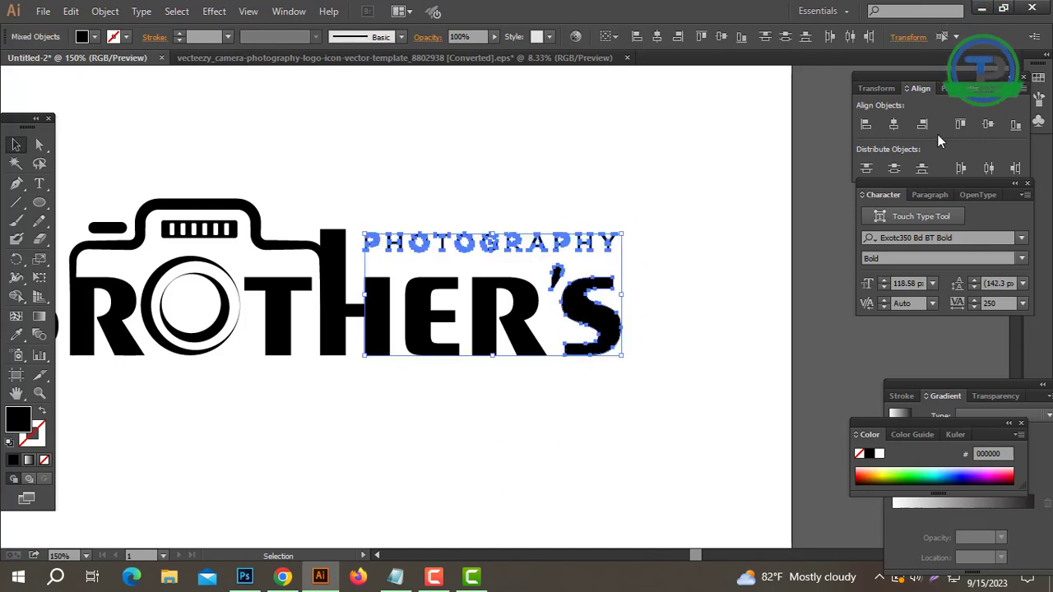
pyautogui.click(923, 126)
pyautogui.click(609, 276)
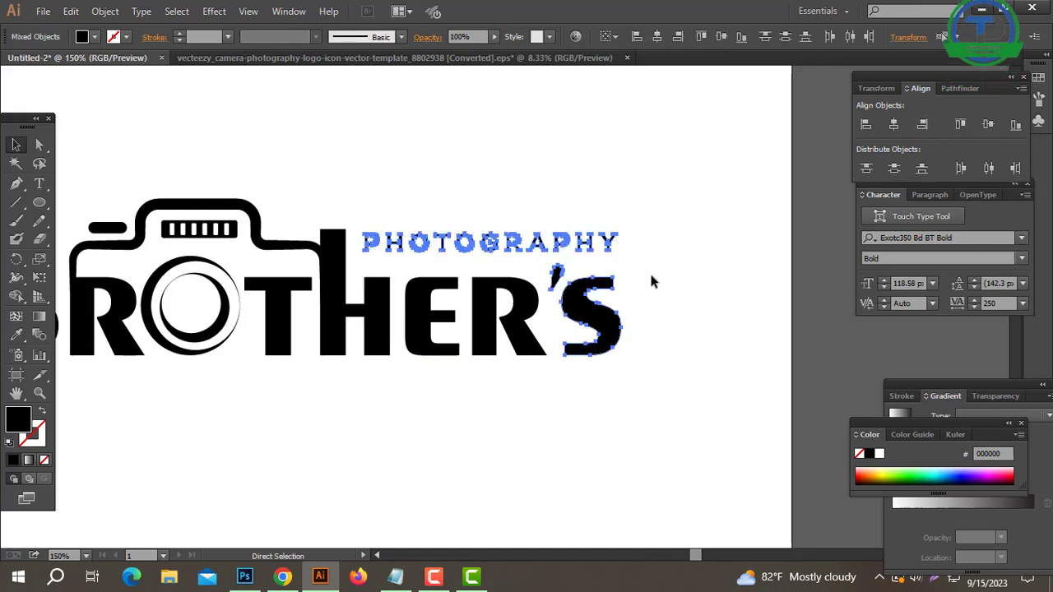
# Group the letters HER'S and align their right edge with that of PHOTOGRAPHY.
pyautogui.moveTo(650, 271); pyautogui.dragTo(348, 364)
pyautogui.hotkey('ctrl', 'g')
pyautogui.moveTo(643, 212); pyautogui.dragTo(531, 377)
pyautogui.click(922, 125)
pyautogui.click(676, 286)
# Enlarge PHOTOGRAPHY slightly towards the tall H stem to narrow the gap between them.
pyautogui.keyDown('ctrl'); pyautogui.click(433, 306); pyautogui.keyUp('ctrl')
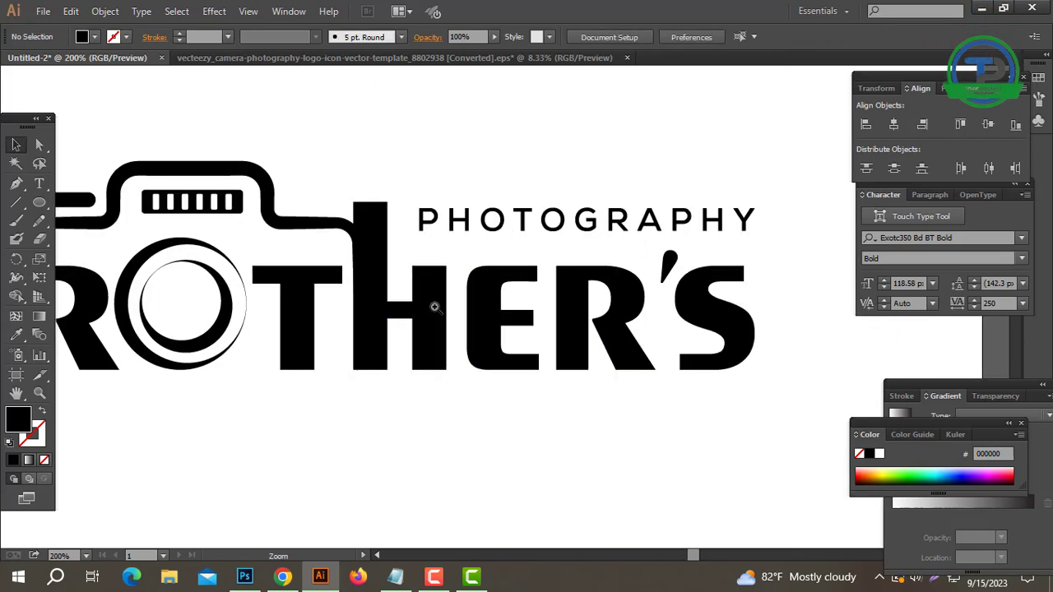
pyautogui.keyDown('ctrl'); pyautogui.click(436, 308); pyautogui.keyUp('ctrl')
pyautogui.keyDown('ctrl'); pyautogui.click(521, 213); pyautogui.keyUp('ctrl')
pyautogui.moveTo(490, 185); pyautogui.dragTo(521, 298)
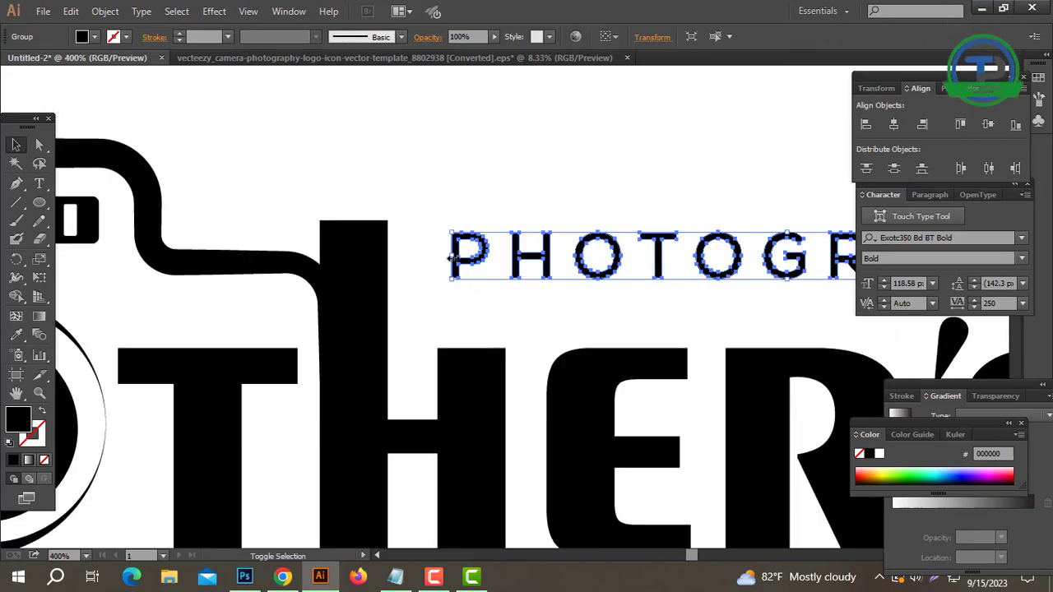
pyautogui.moveTo(452, 256); pyautogui.dragTo(470, 281)
pyautogui.click(585, 340)
pyautogui.keyDown('ctrl'); pyautogui.keyDown('alt'); pyautogui.click(592, 346); pyautogui.keyUp('alt'); pyautogui.keyUp('ctrl')
pyautogui.keyDown('ctrl'); pyautogui.keyDown('alt'); pyautogui.click(594, 346); pyautogui.keyUp('alt'); pyautogui.keyUp('ctrl')
pyautogui.keyDown('ctrl'); pyautogui.keyDown('alt'); pyautogui.click(649, 342); pyautogui.keyUp('alt'); pyautogui.keyUp('ctrl')
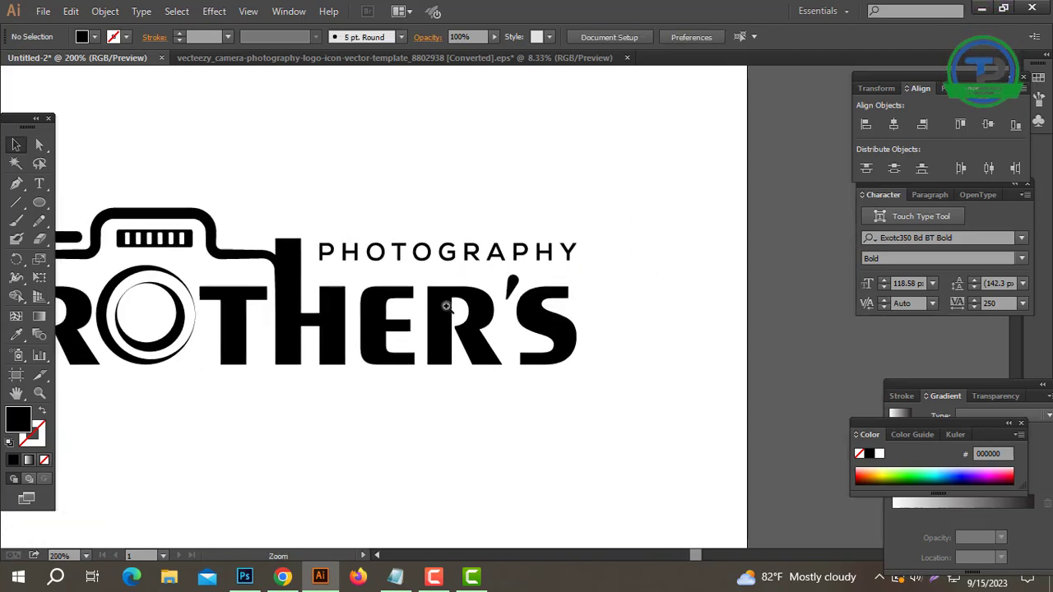
# Draw a straight horizontal line with the Pen tool beneath PHOTOGRAPHY, spanning about the width of the word.
pyautogui.click(446, 306)
pyautogui.click(15, 183)
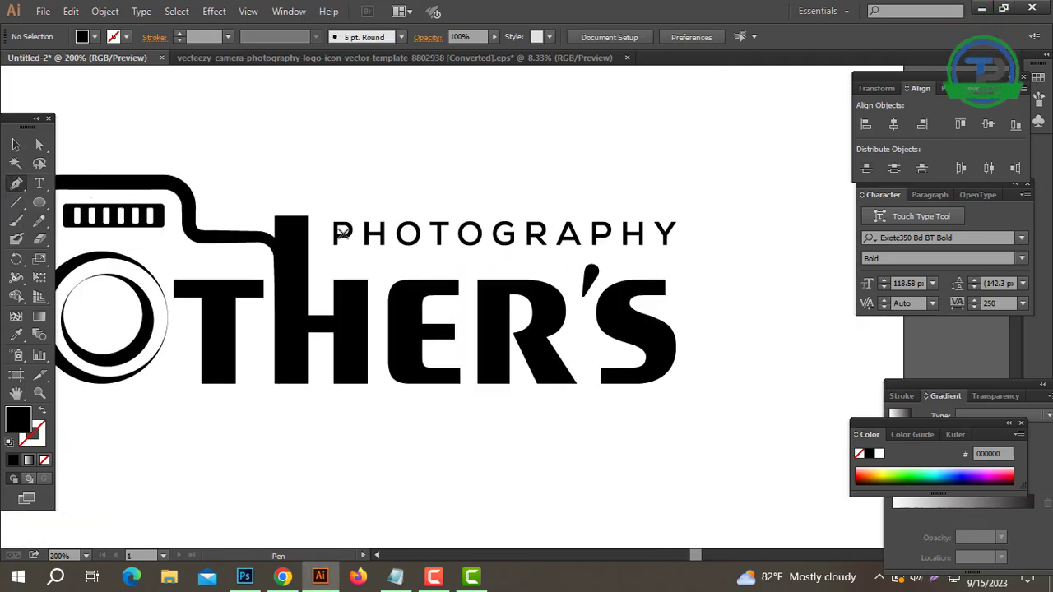
pyautogui.click(332, 256)
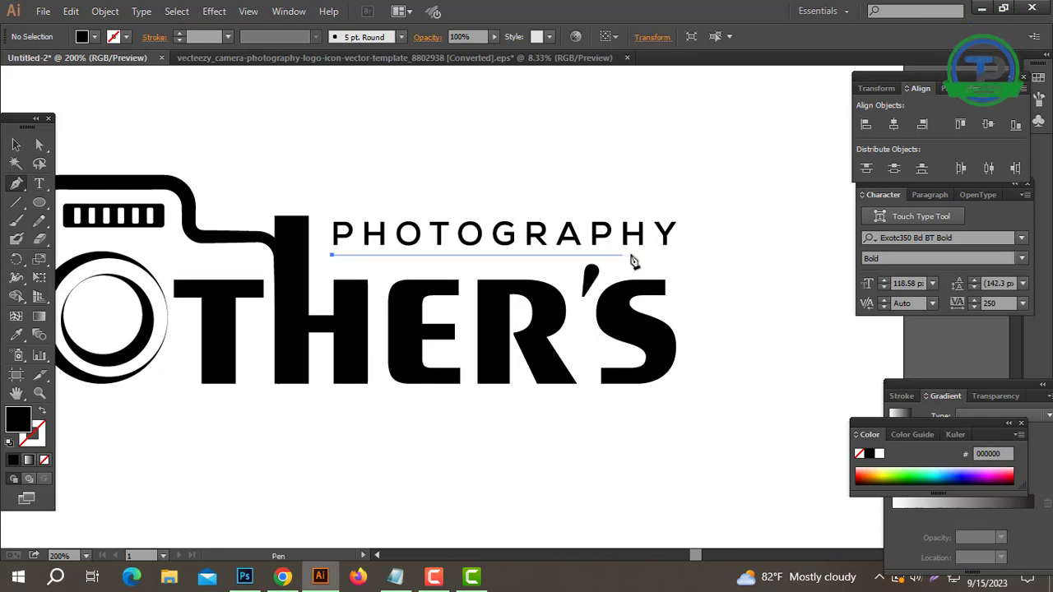
pyautogui.click(671, 256)
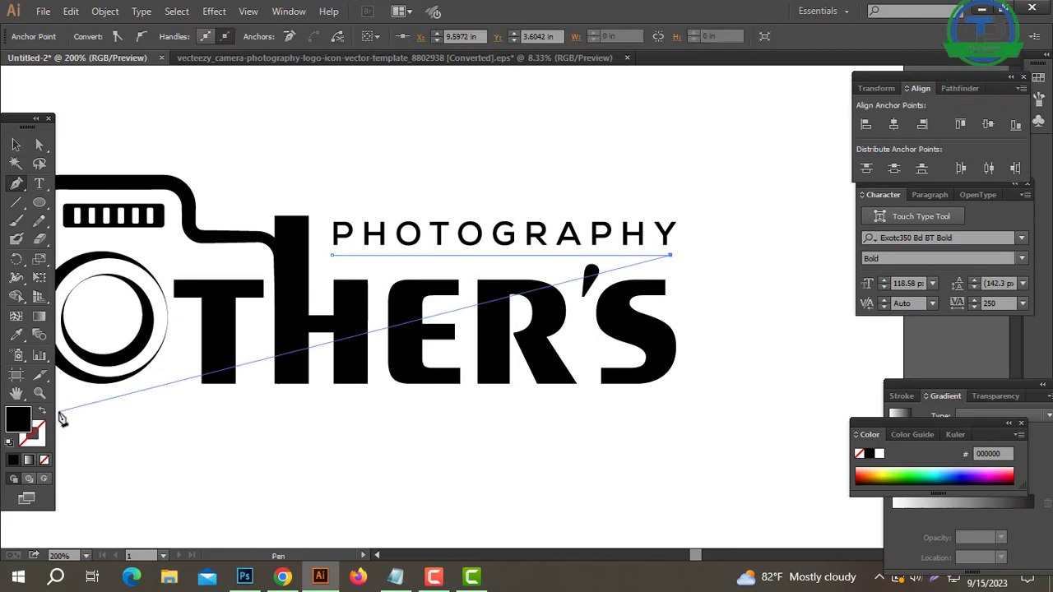
# Give the line beneath PHOTOGRAPHY a black 2 px stroke with no fill.
pyautogui.click(41, 413)
pyautogui.click(16, 145)
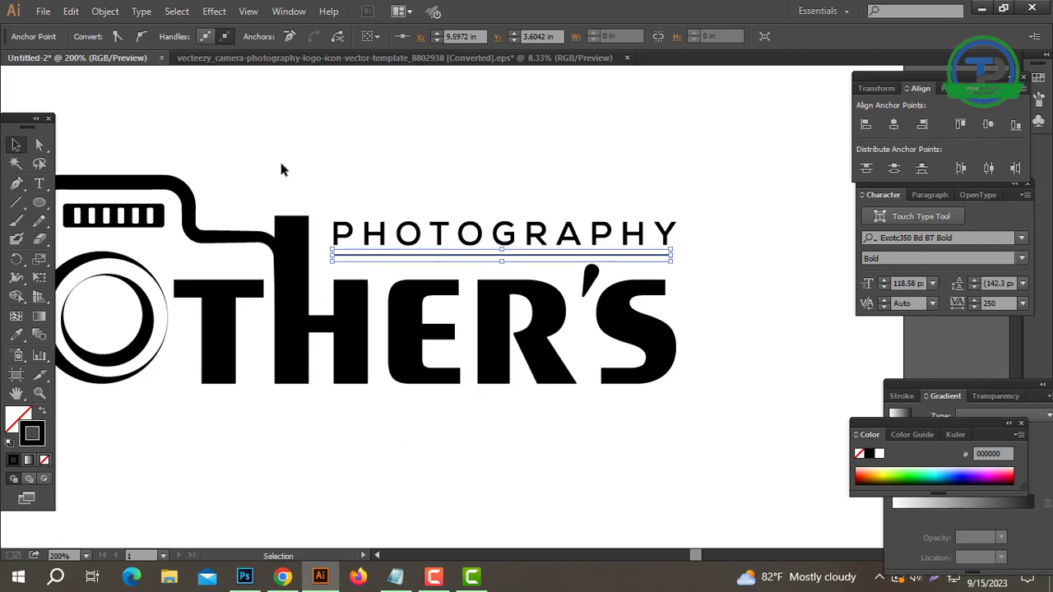
pyautogui.click(709, 284)
pyautogui.moveTo(658, 262); pyautogui.dragTo(656, 263)
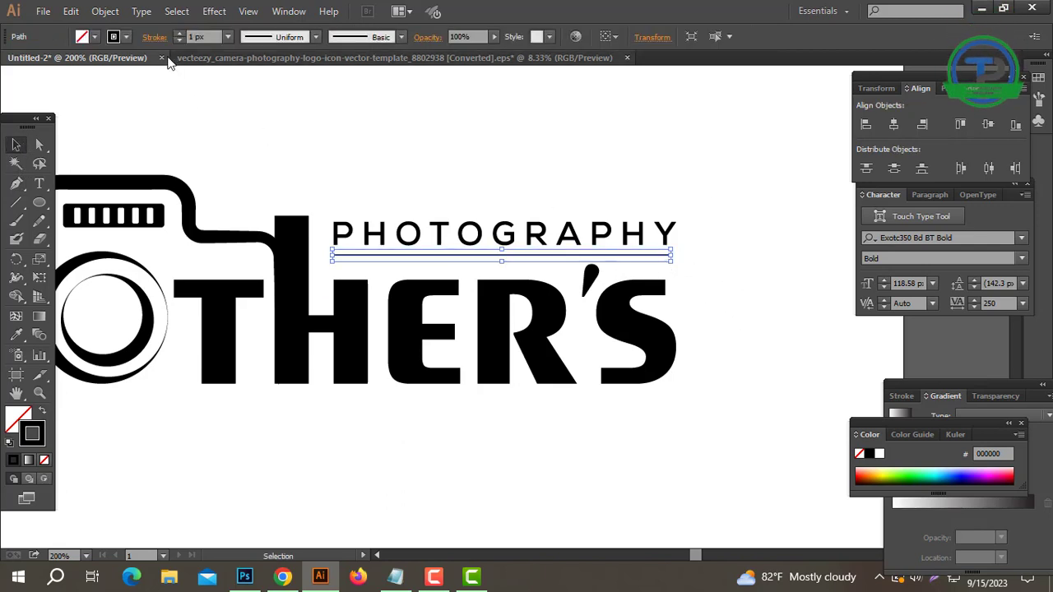
pyautogui.click(179, 36)
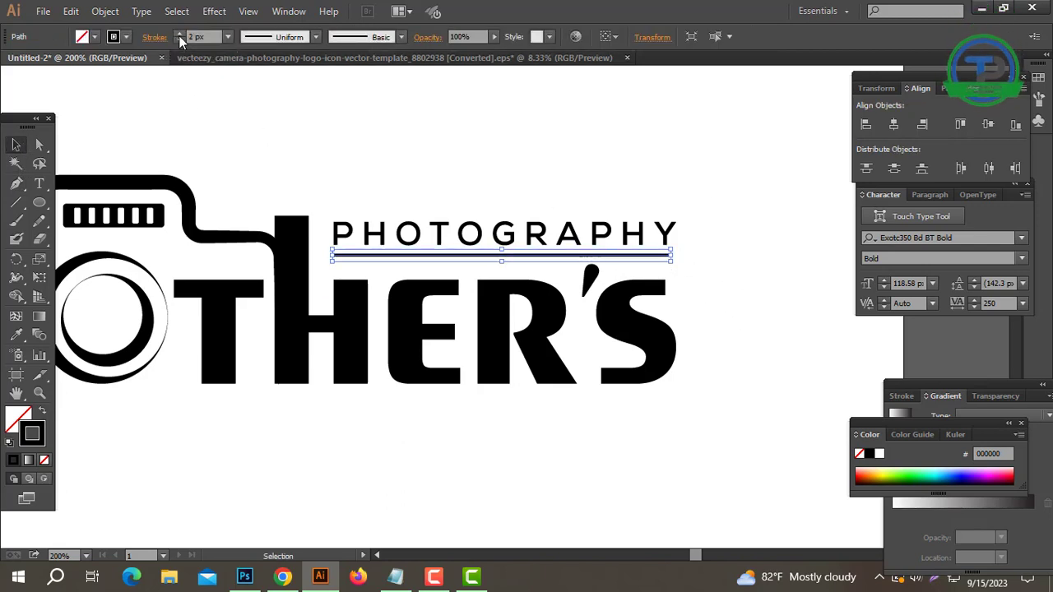
# Expand the fill and stroke of the line beneath PHOTOGRAPHY into an outlined shape.
pyautogui.click(105, 11)
pyautogui.click(131, 176)
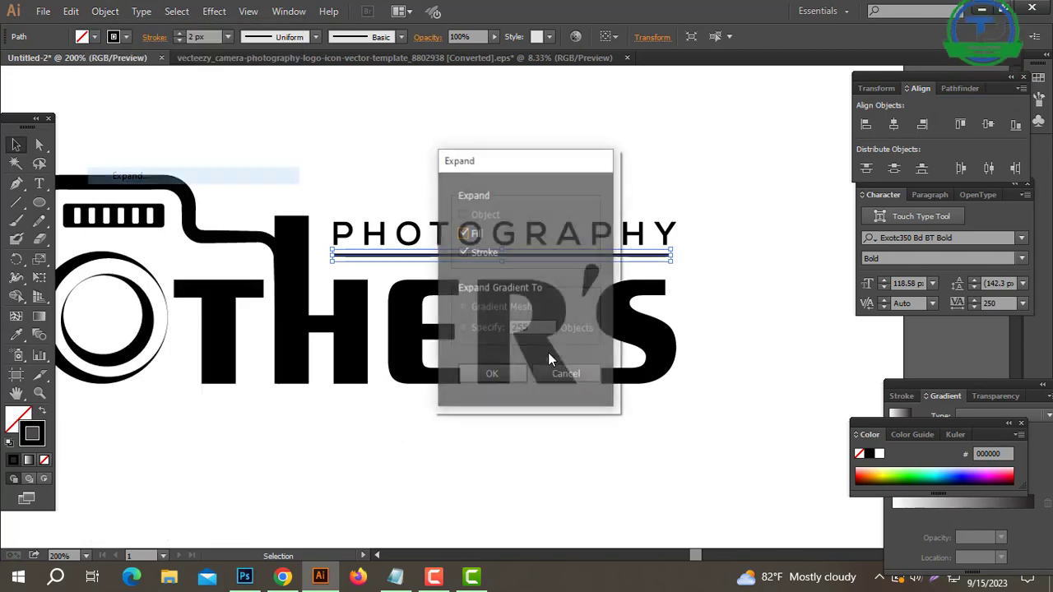
pyautogui.click(501, 372)
# Fill the entire logo with blue 005DE9 and remove its stroke.
pyautogui.hotkey('ctrl', '-')
pyautogui.hotkey('ctrl', '-')
pyautogui.moveTo(461, 272); pyautogui.dragTo(525, 286)
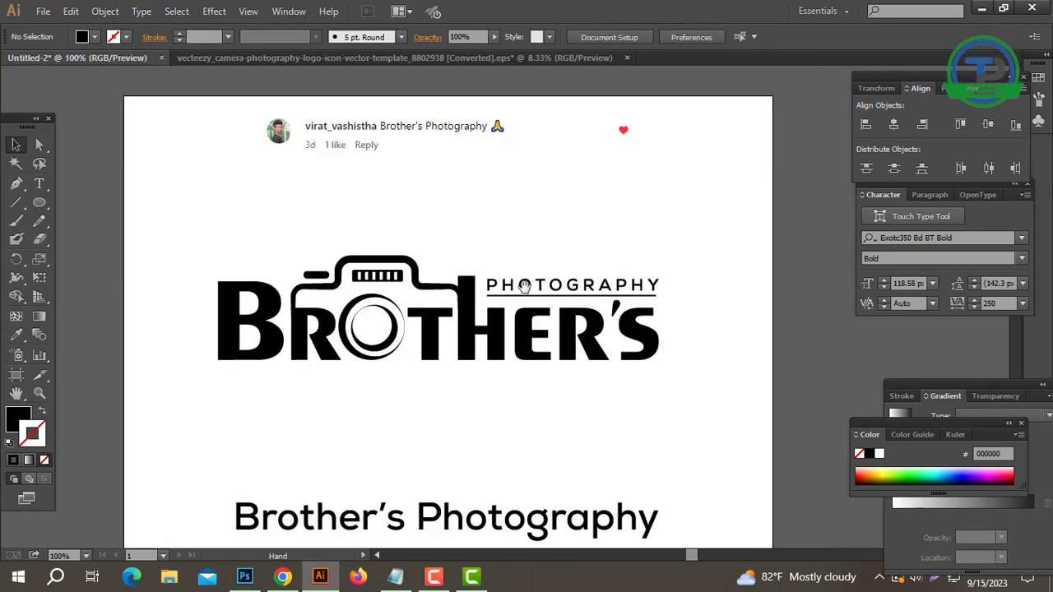
pyautogui.moveTo(699, 230); pyautogui.dragTo(120, 403)
pyautogui.click(376, 372)
pyautogui.scroll(1, 559, 339)
pyautogui.moveTo(435, 422); pyautogui.dragTo(554, 431)
pyautogui.moveTo(193, 206); pyautogui.dragTo(795, 411)
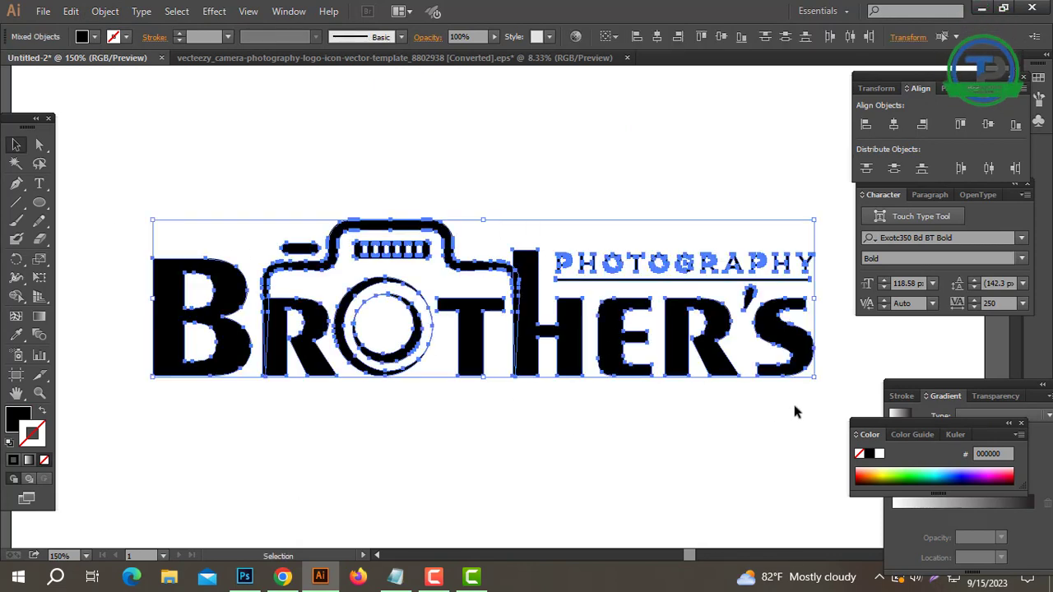
pyautogui.click(954, 469)
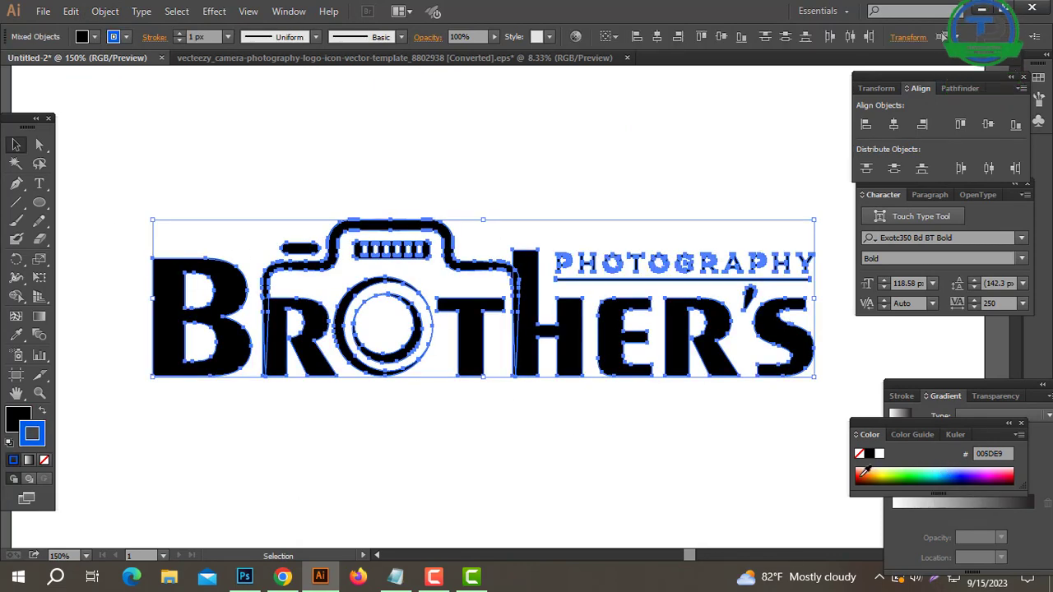
pyautogui.click(40, 415)
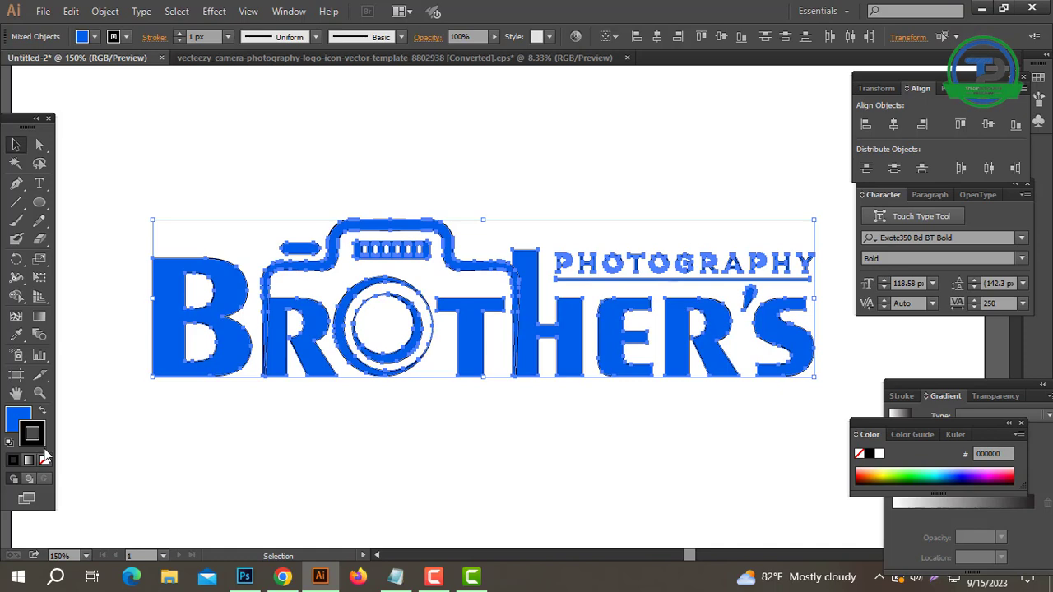
pyautogui.click(44, 460)
pyautogui.click(17, 416)
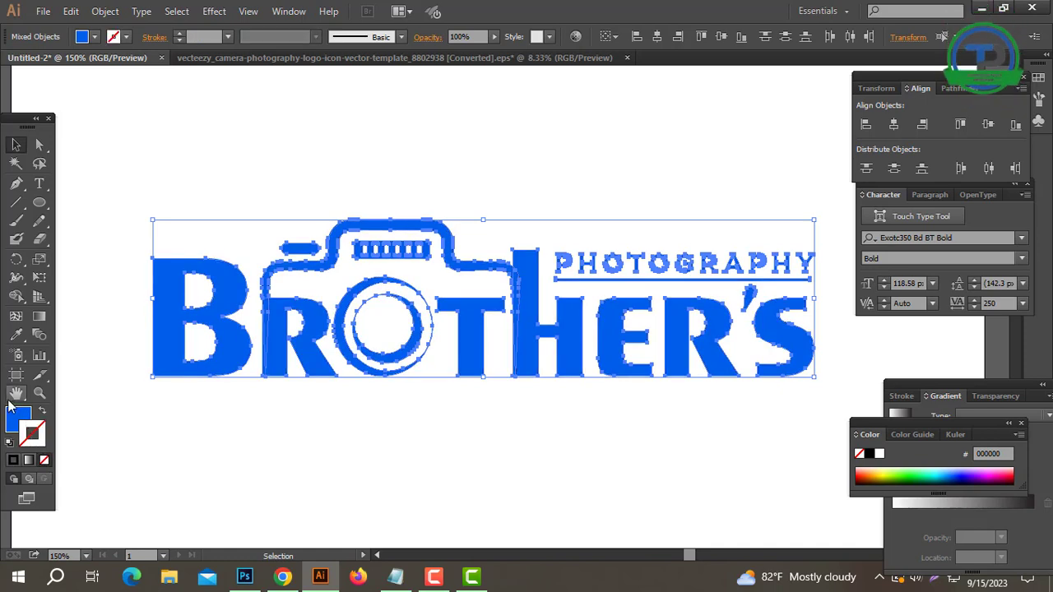
pyautogui.click(501, 470)
# Fill the grouped camera lens rings with yellow E9C600.
pyautogui.rightClick(371, 313)
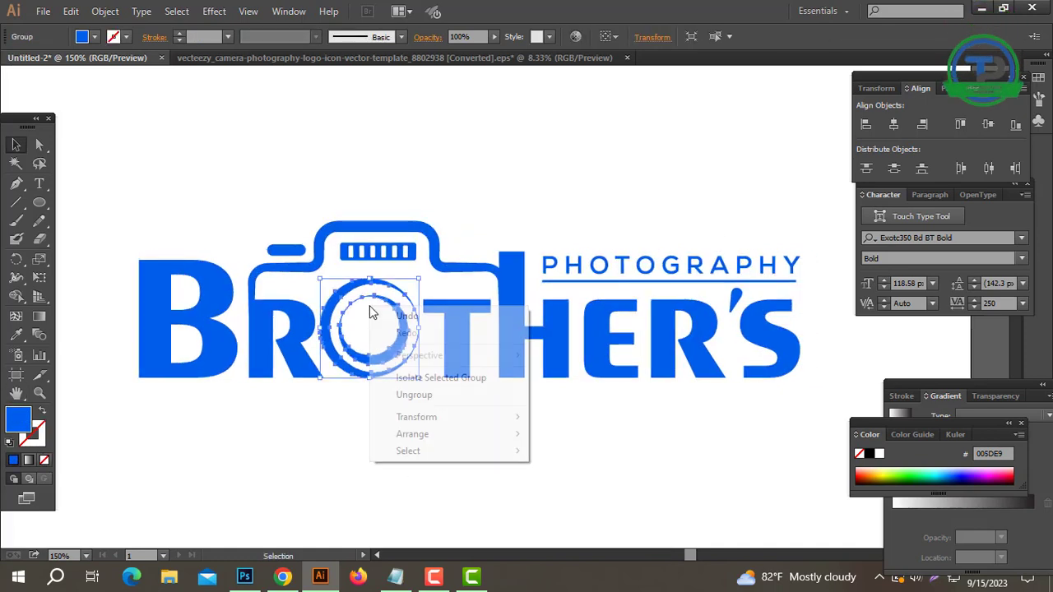
pyautogui.click(877, 475)
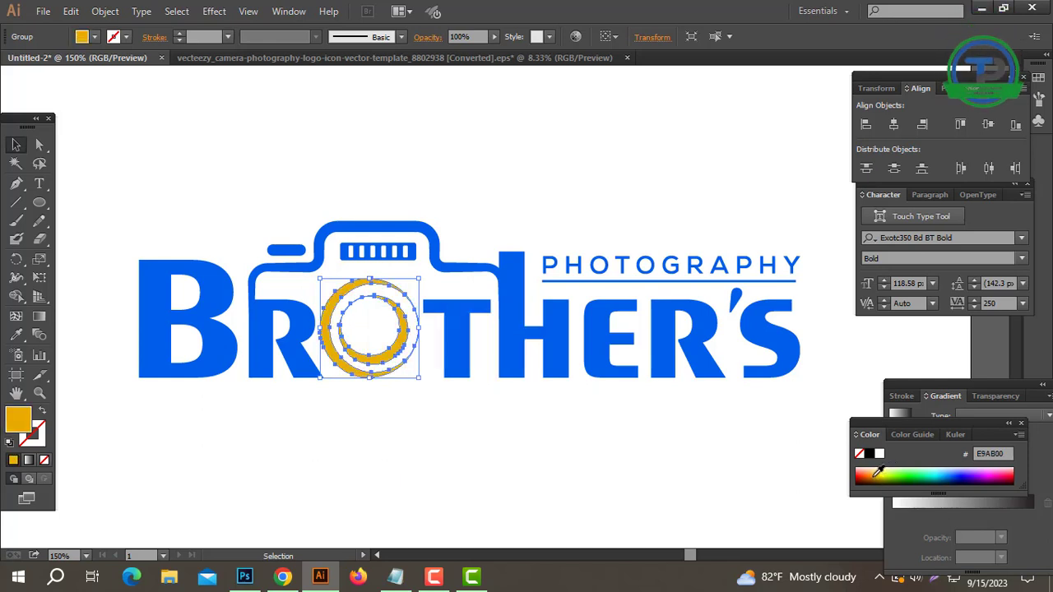
pyautogui.click(876, 476)
pyautogui.click(879, 474)
pyautogui.click(882, 474)
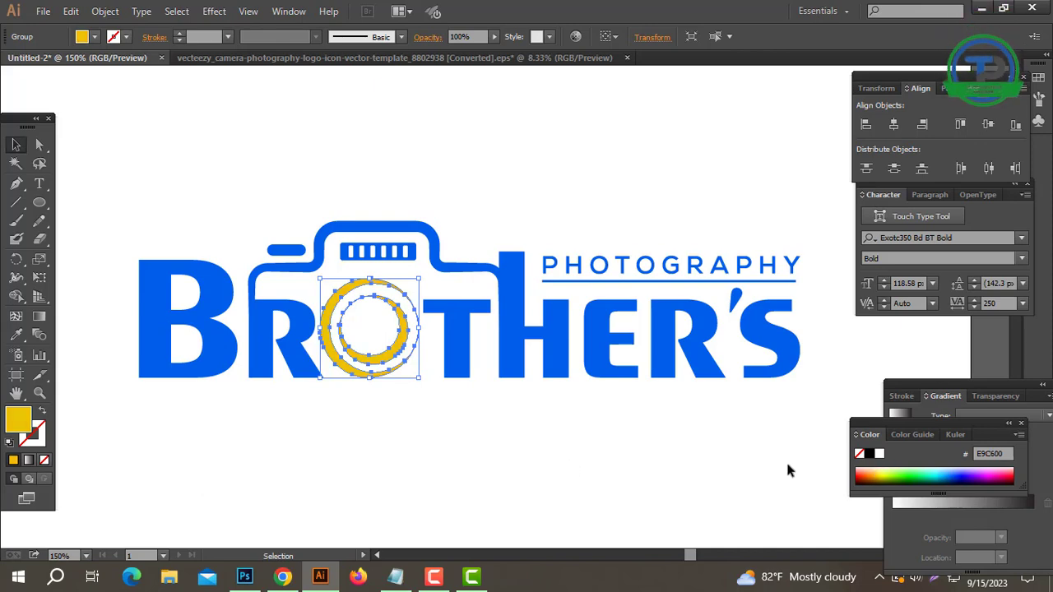
pyautogui.doubleClick(18, 421)
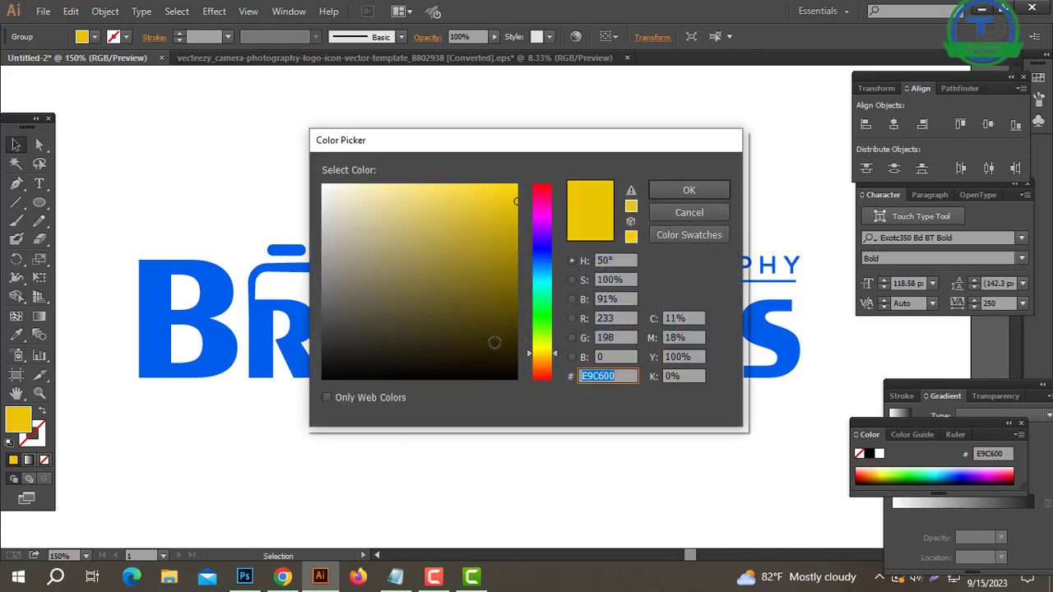
pyautogui.write('FF9D00')
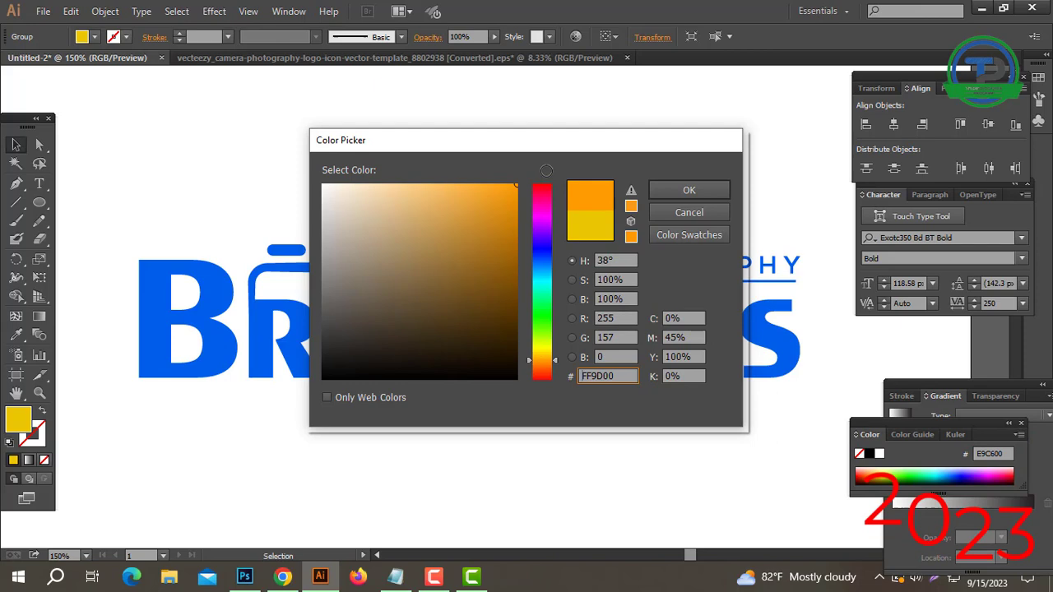
pyautogui.click(692, 211)
# Change the fill of the camera lens rings to orange FF9700.
pyautogui.doubleClick(17, 426)
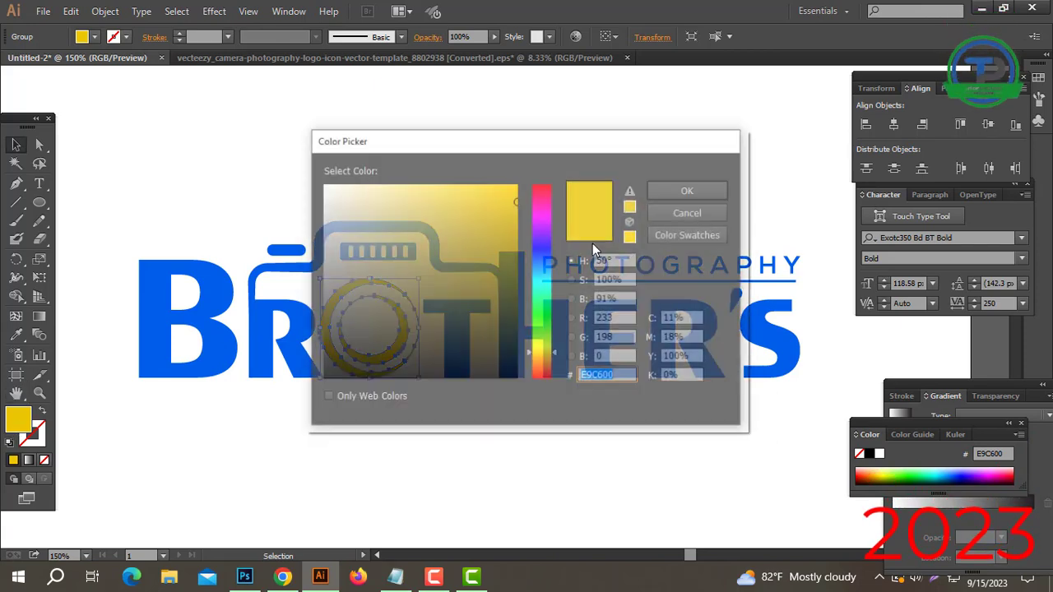
pyautogui.click(541, 361)
pyautogui.moveTo(485, 298); pyautogui.dragTo(527, 176)
pyautogui.click(676, 194)
pyautogui.click(17, 145)
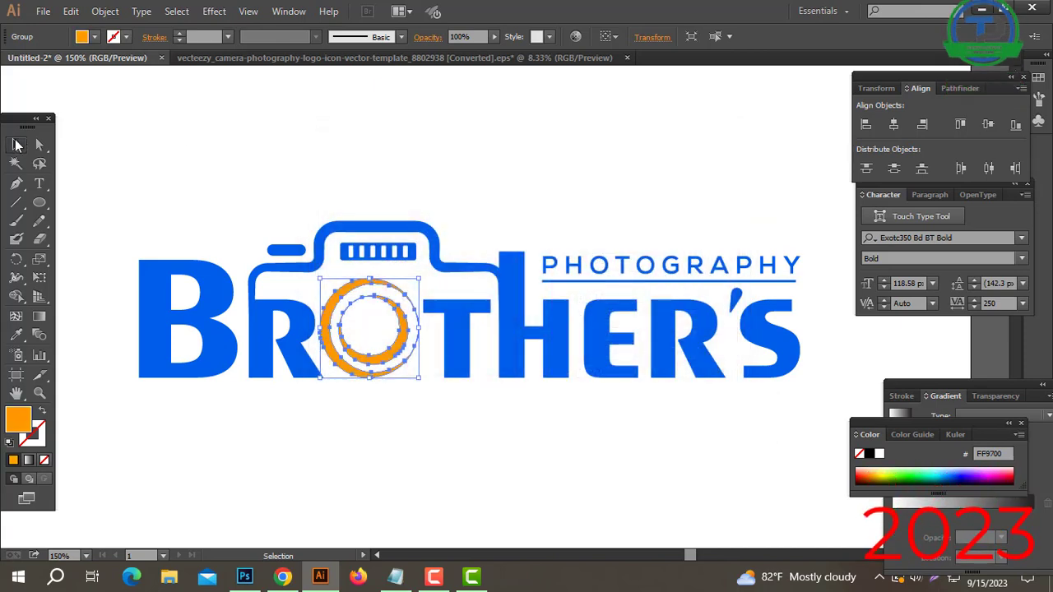
# Apply the lens rings' orange to PHOTOGRAPHY and the line beneath it with the Eyedropper.
pyautogui.click(576, 183)
pyautogui.moveTo(641, 277); pyautogui.dragTo(600, 290)
pyautogui.click(641, 281)
pyautogui.click(17, 334)
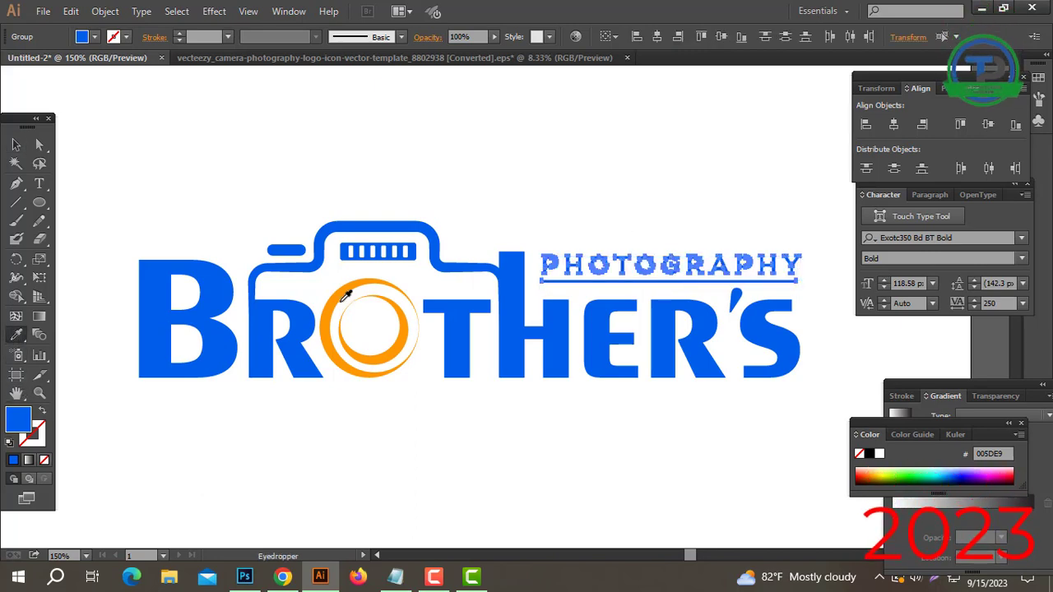
pyautogui.click(336, 295)
pyautogui.click(16, 151)
pyautogui.click(472, 287)
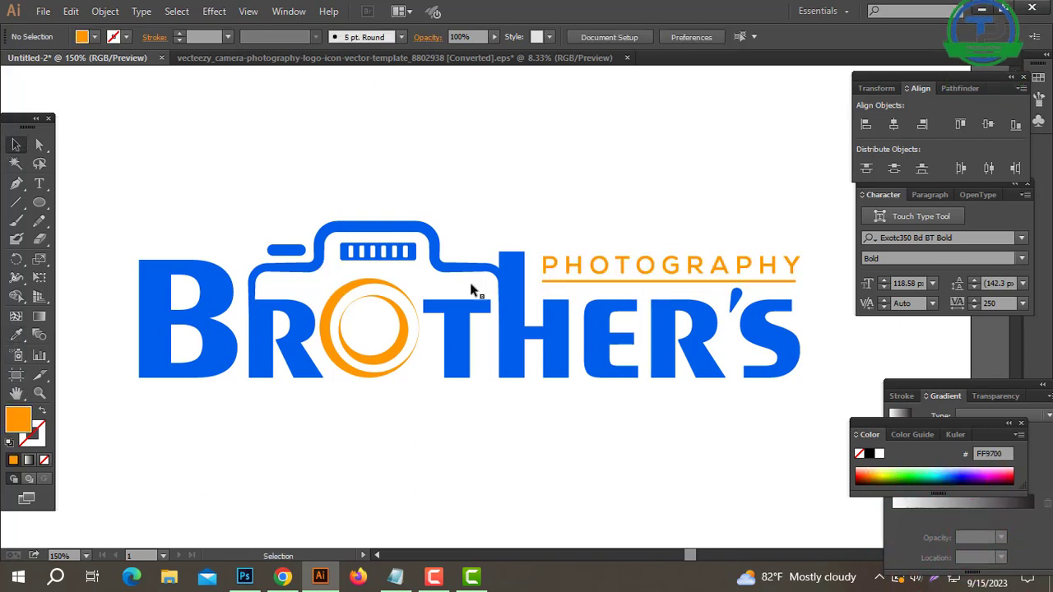
# Hide the panels and delete the black "Brother's Photography" reference text and the comment screenshot from the artboard.
pyautogui.hotkey('ctrl', '0')
pyautogui.press('h')
pyautogui.press('Tab')
pyautogui.click(535, 465)
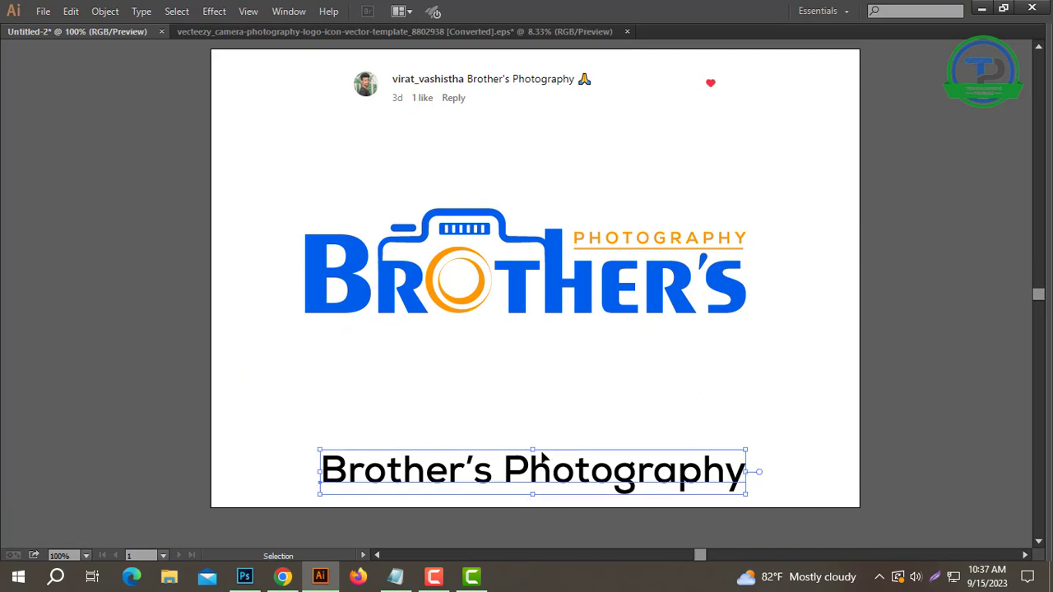
pyautogui.press('Delete')
pyautogui.click(650, 103)
pyautogui.press('Delete')
# Centre the complete logo horizontally and vertically on the artboard and deselect it.
pyautogui.moveTo(818, 163); pyautogui.dragTo(247, 437)
pyautogui.hotkey('ctrl', '0')
pyautogui.press('v')
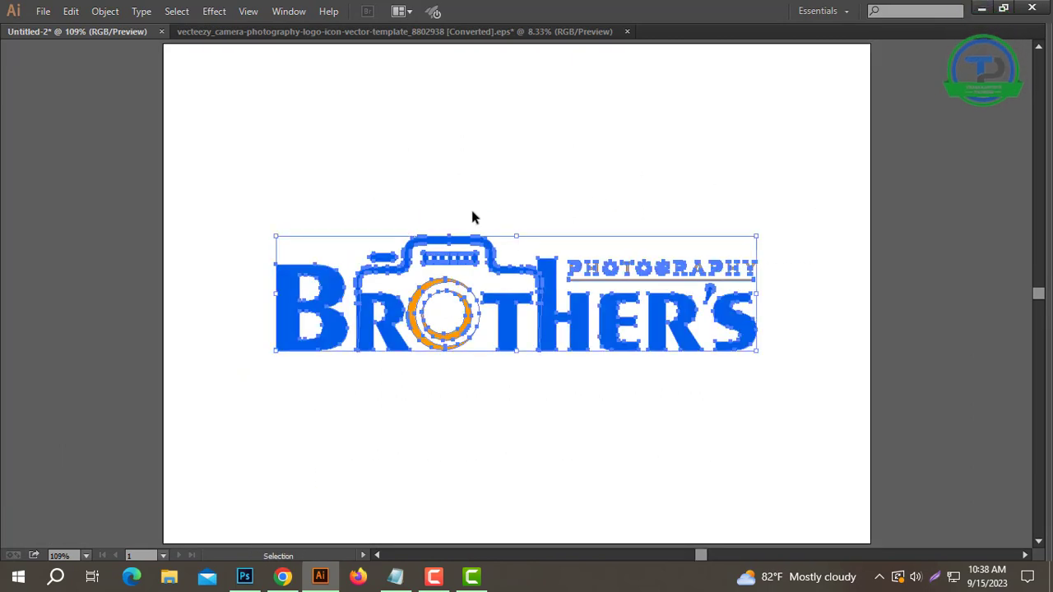
pyautogui.click(488, 197)
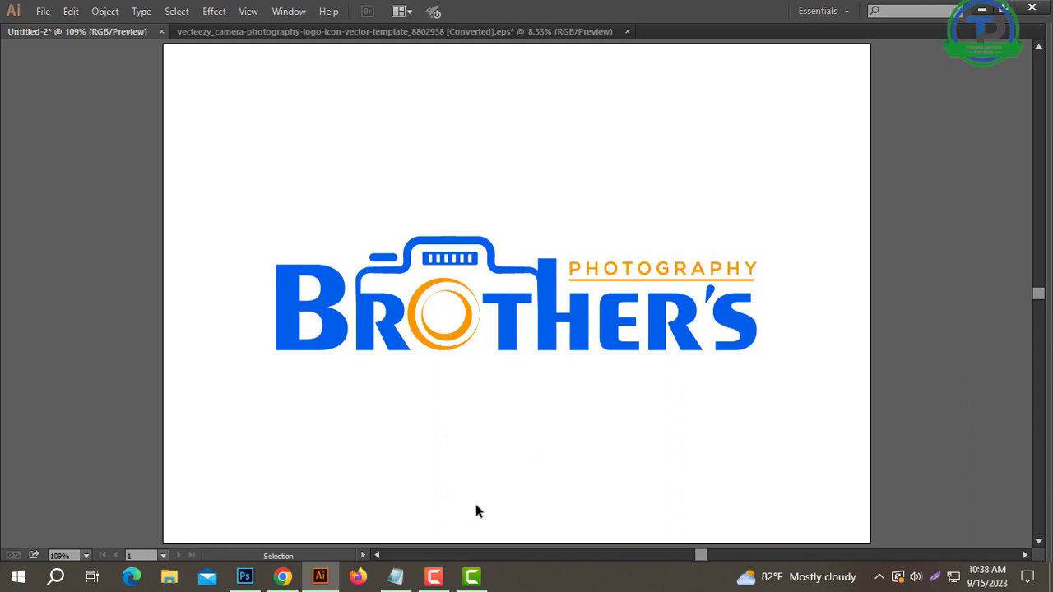